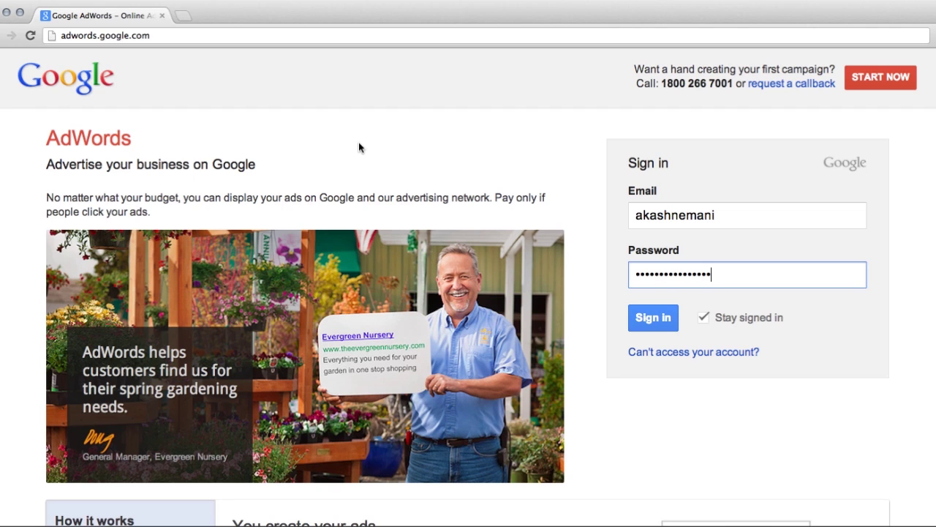
Step: Sign in to the AdWords advertiser account with the account email and password
left_click(152, 38)
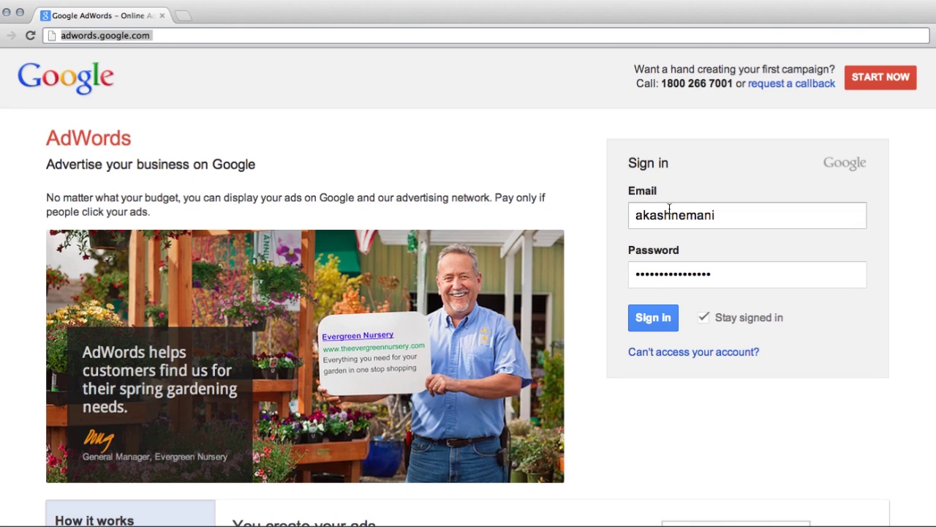
left_click(645, 318)
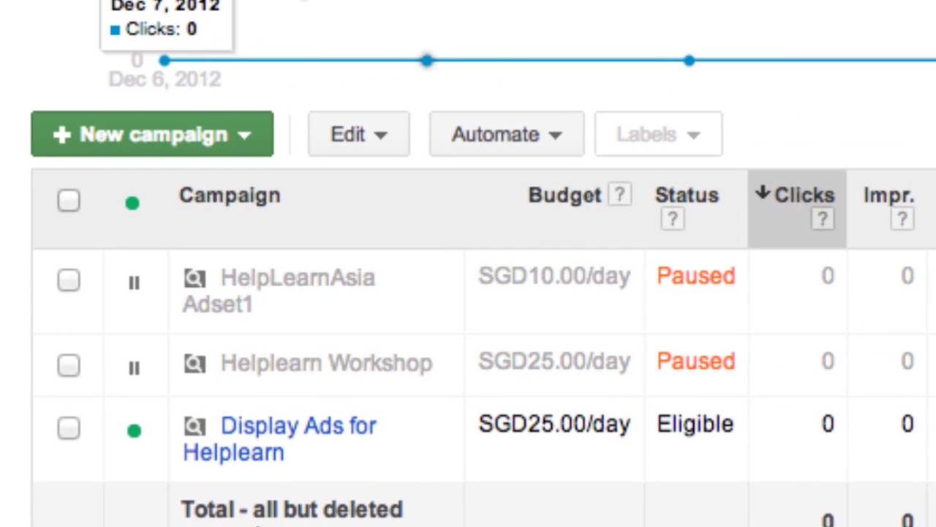
Step: Create a new Display Network only campaign from the + New campaign menu
left_click(189, 135)
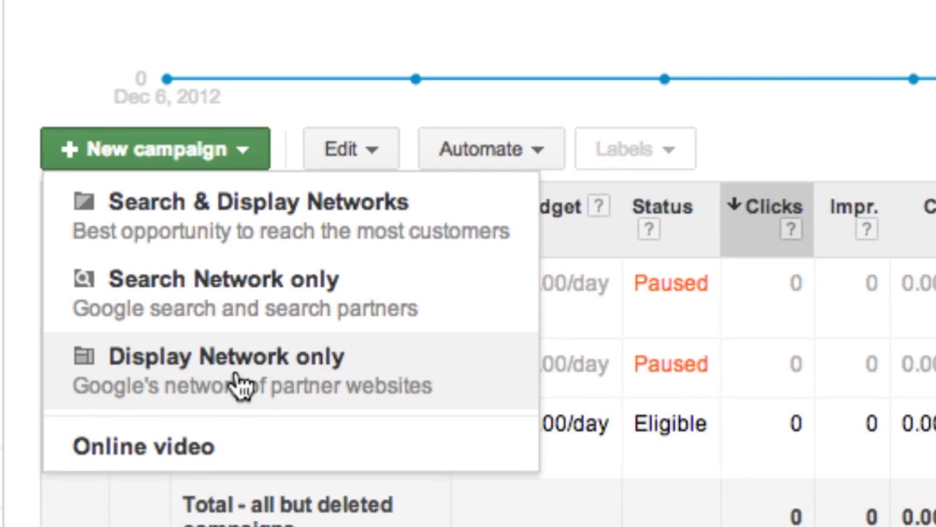
left_click(244, 384)
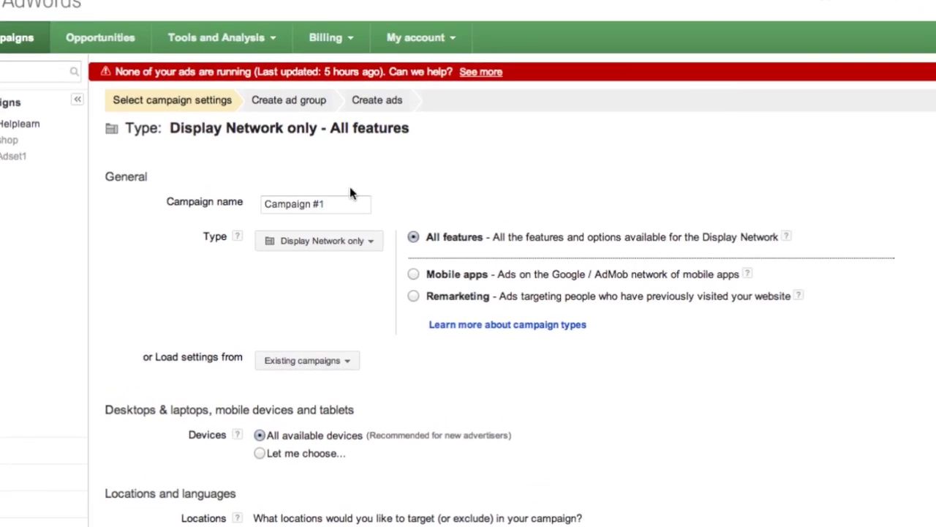
Step: Rename the campaign from Campaign #1 to 'Dropmyemail Unlimited Storage'
left_click(341, 236)
left_click_drag(341, 236, 257, 230)
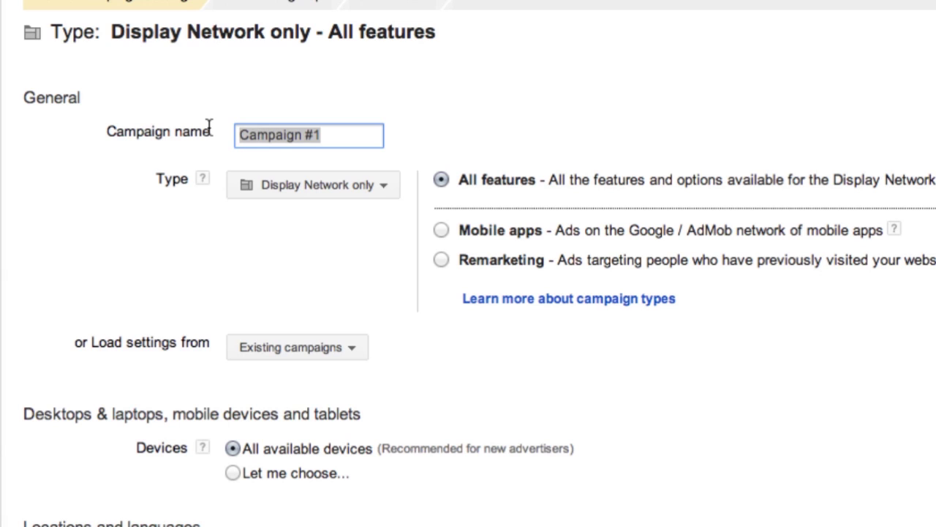
type("Dropmyemail")
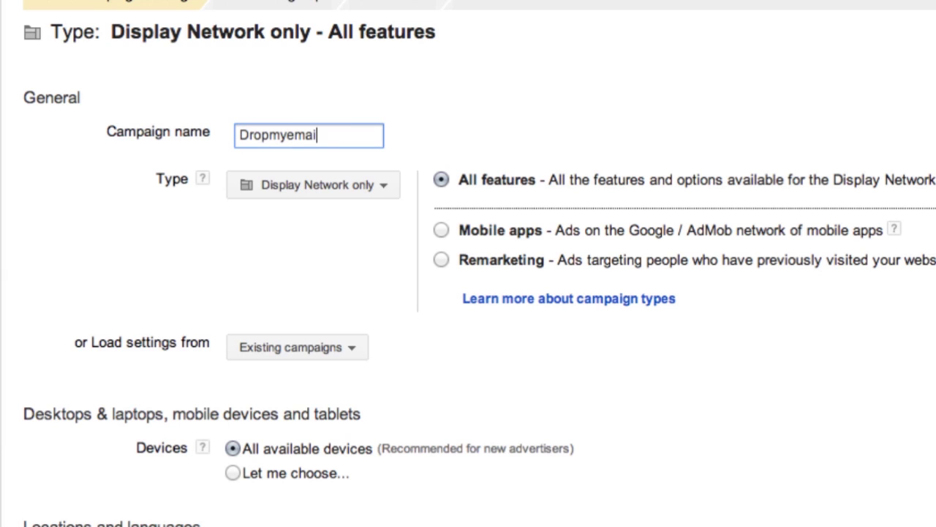
type(" Unlimite")
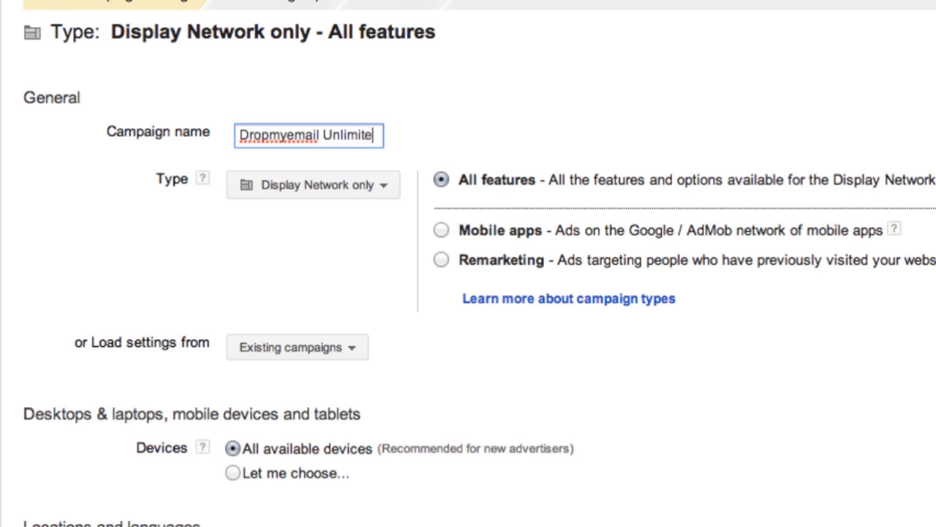
type("d Stoage")
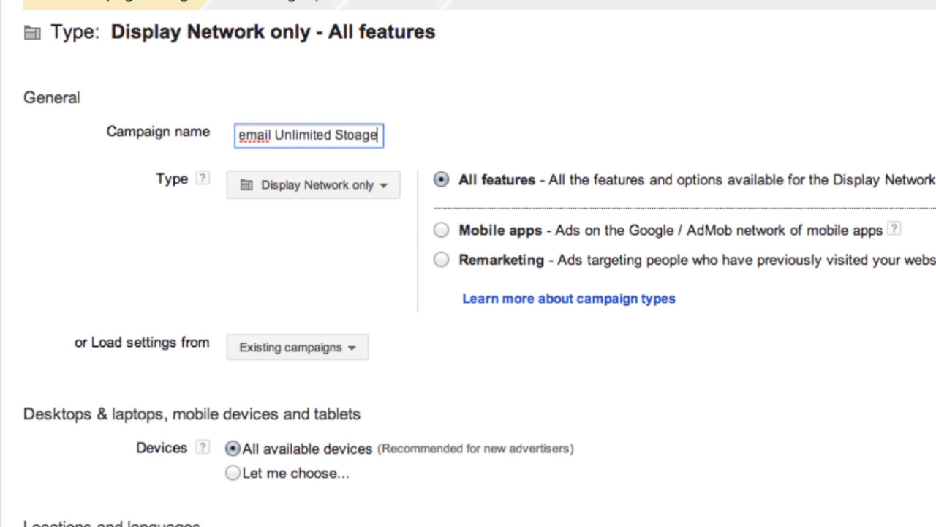
key("BackSpace")
key("BackSpace")
key("BackSpace")
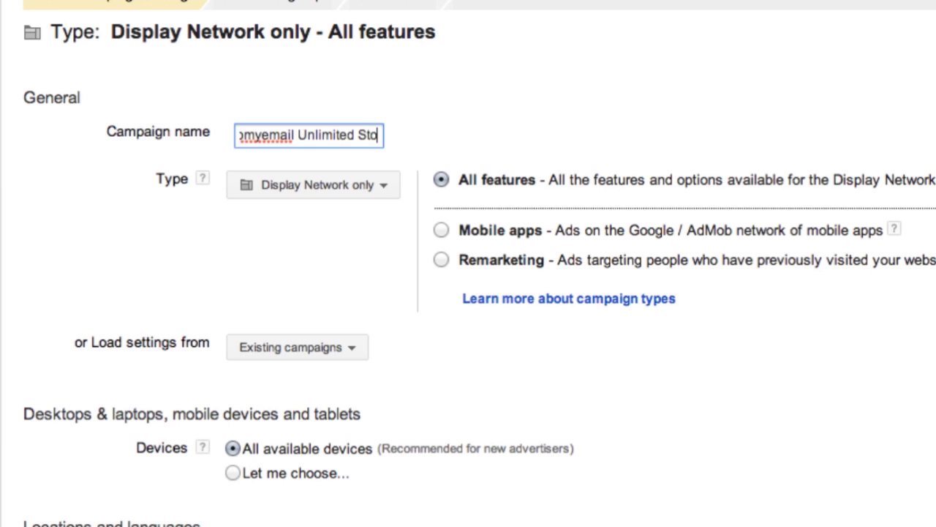
type("rage")
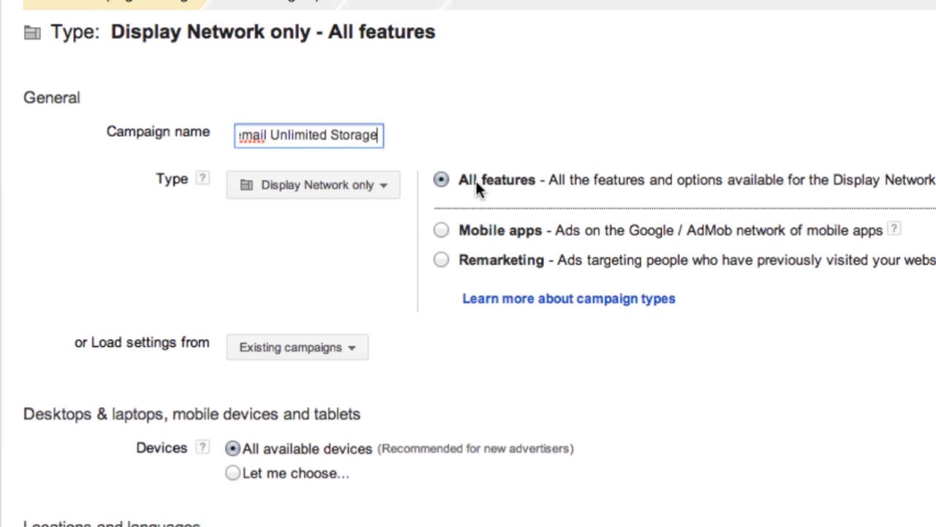
Step: Load settings from the existing Helplearn Workshop campaign, confirming replacement of the current settings
scroll(376, 278, "down", 2)
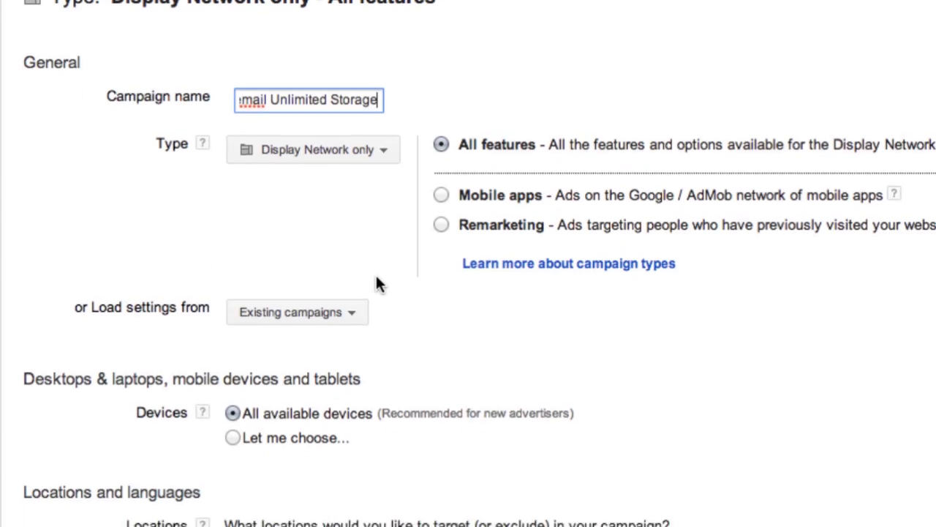
scroll(376, 278, "down", 6)
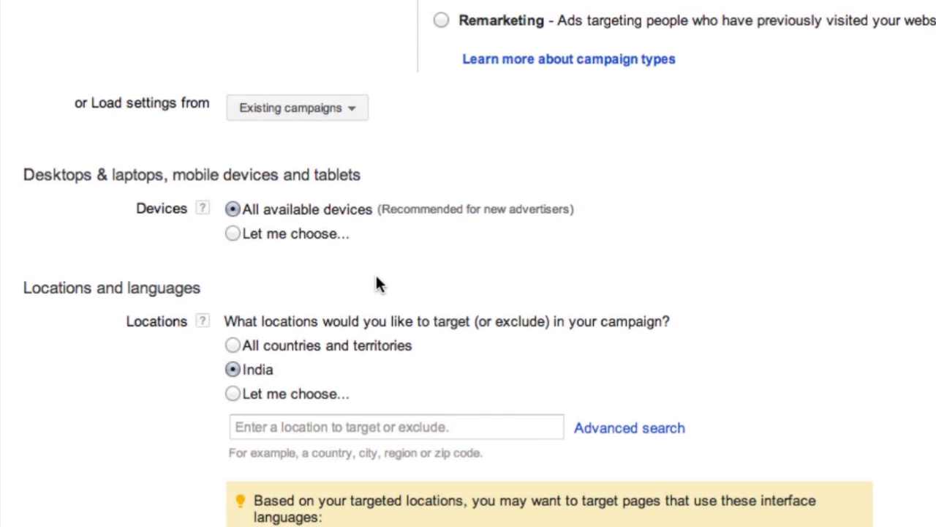
scroll(376, 282, "down", 1)
left_click(297, 76)
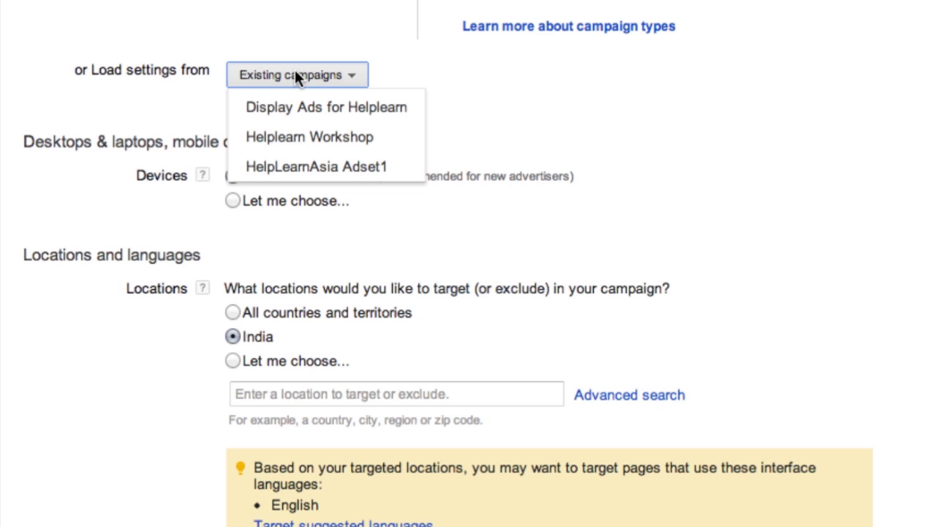
left_click(305, 148)
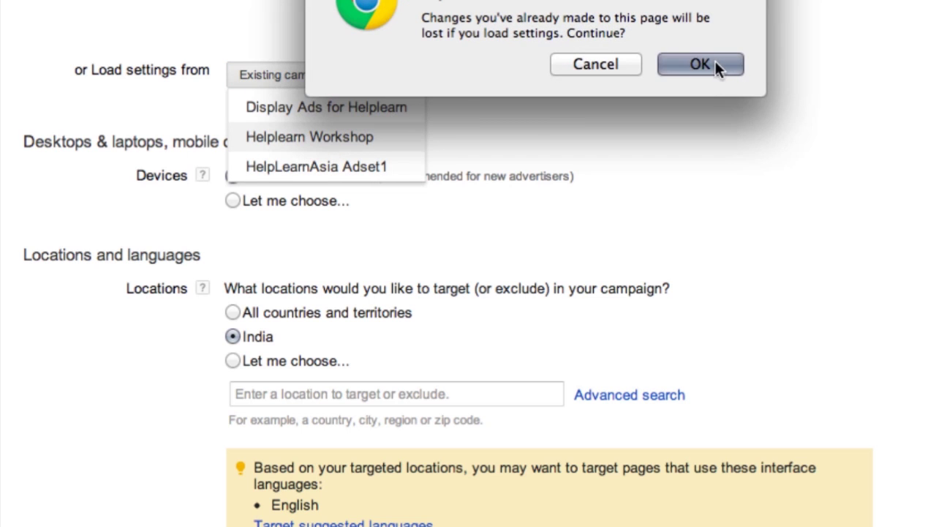
left_click(717, 66)
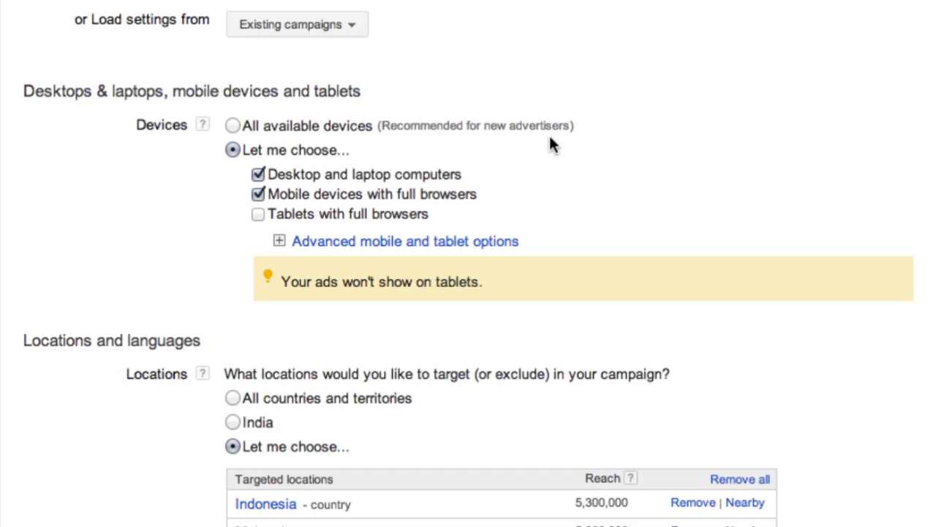
Step: Remove New York, New York, United States from the targeted locations
scroll(461, 168, "down", 8)
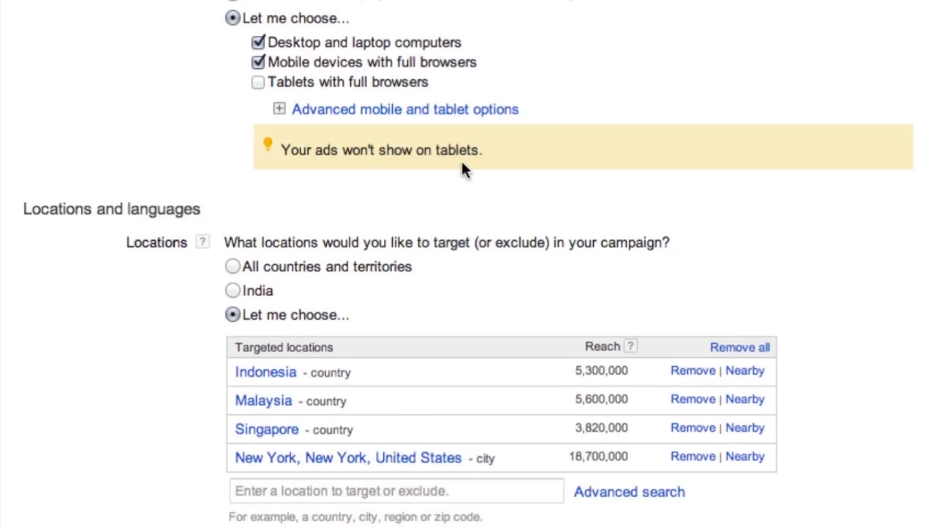
scroll(462, 168, "up", 8)
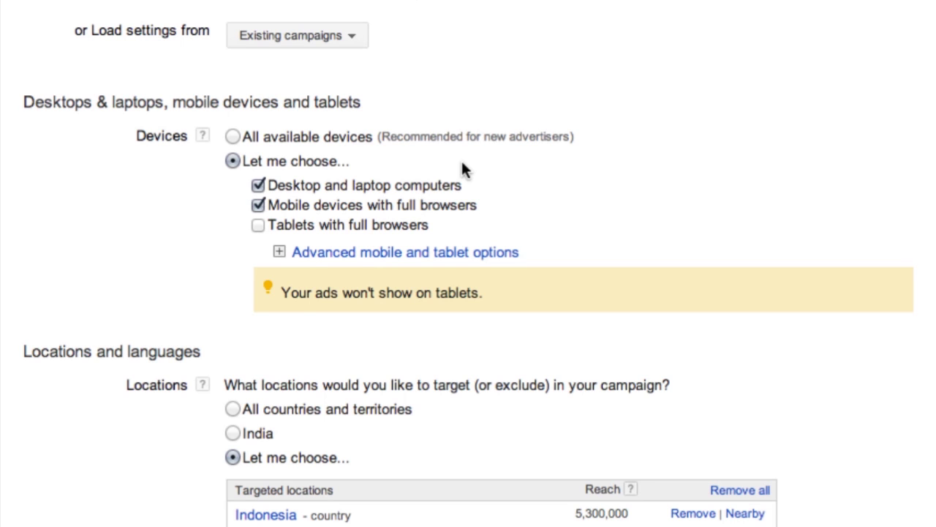
scroll(461, 158, "down", 1)
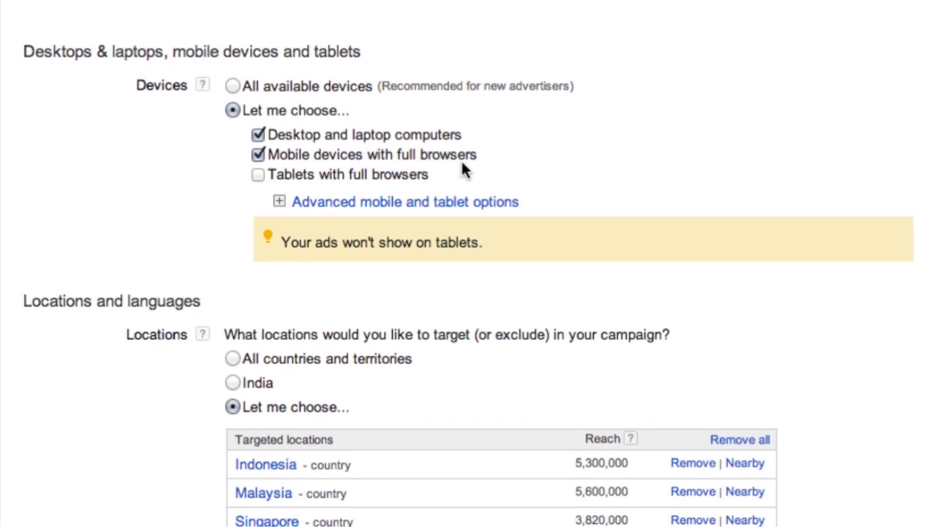
scroll(200, 149, "down", 1)
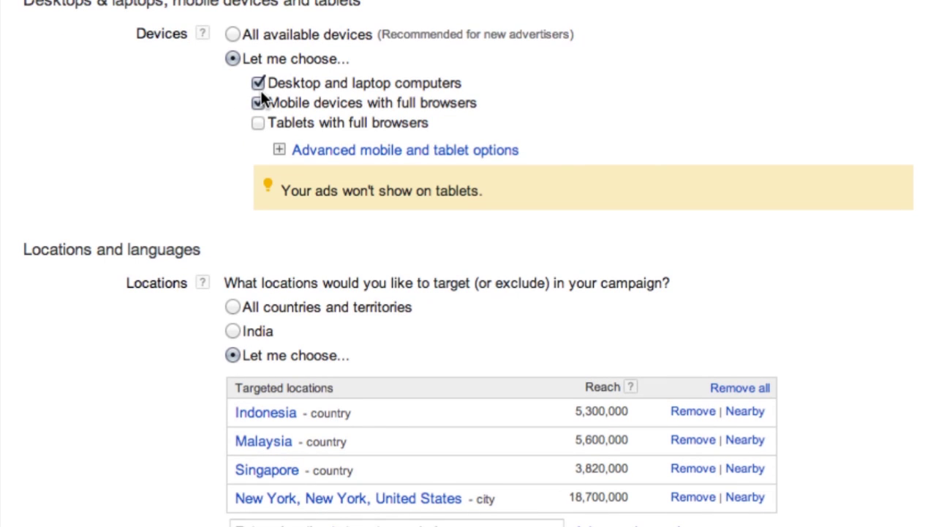
scroll(251, 155, "down", 5)
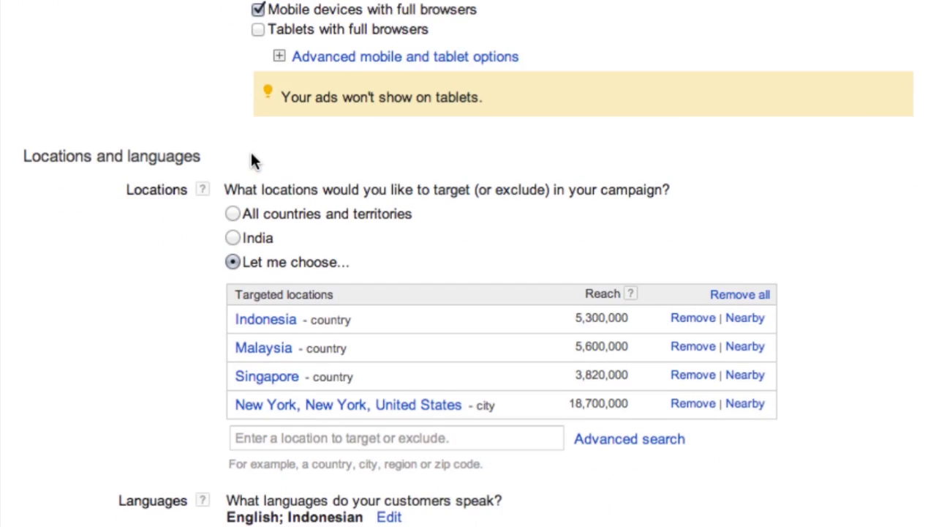
scroll(164, 222, "down", 1)
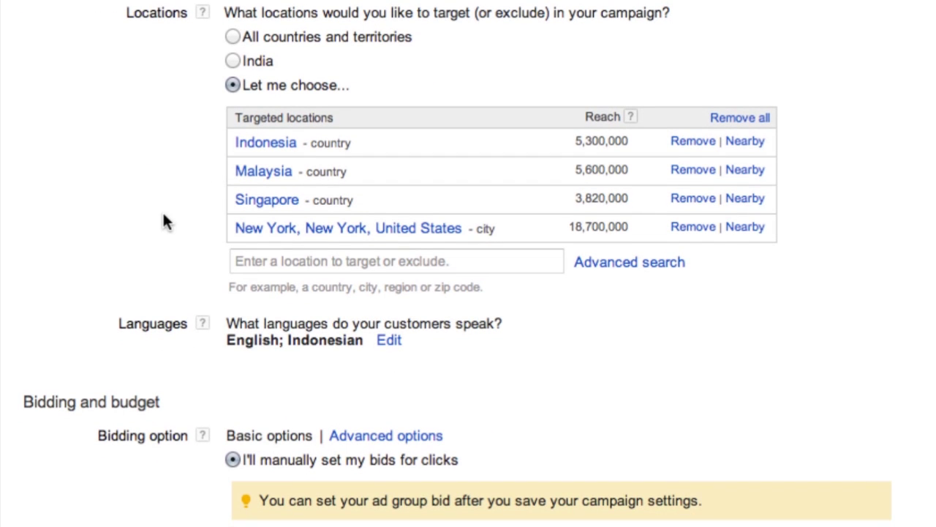
left_click(692, 227)
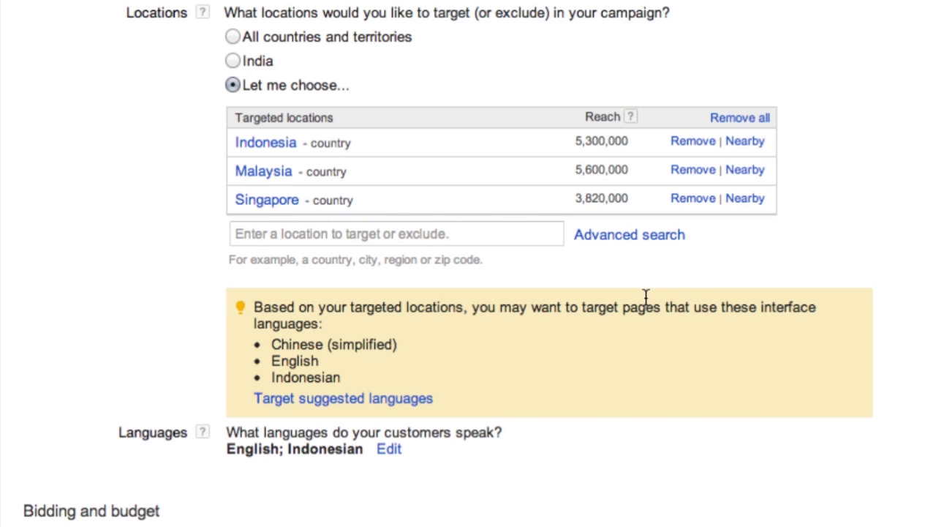
scroll(596, 363, "down", 4)
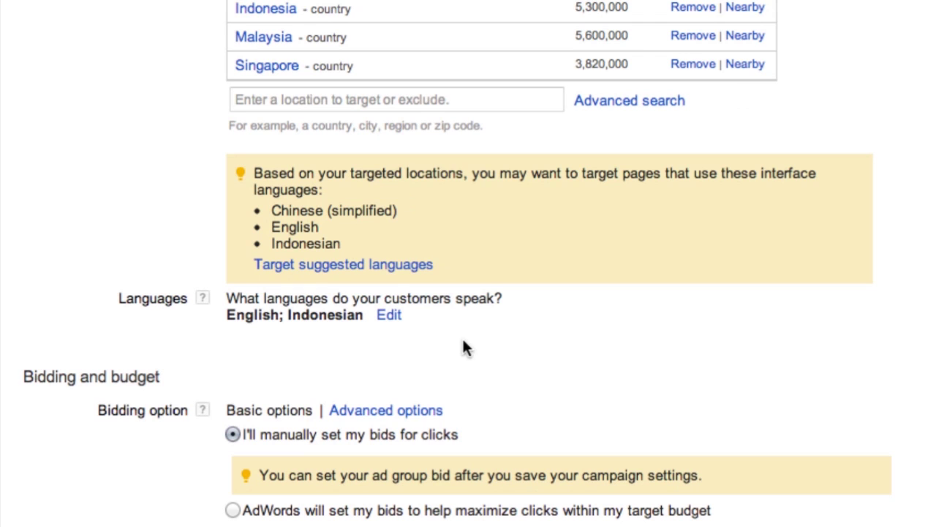
left_click(388, 315)
scroll(442, 355, "down", 2)
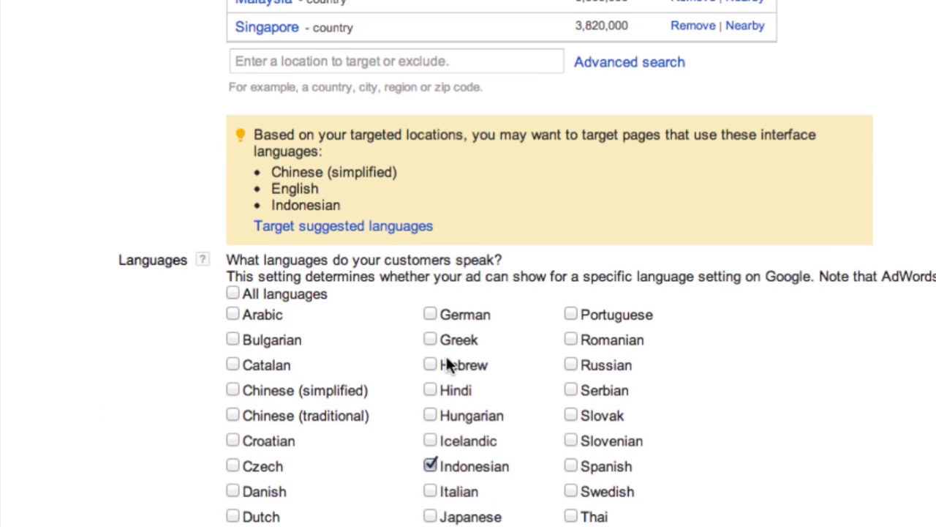
scroll(301, 428, "down", 2)
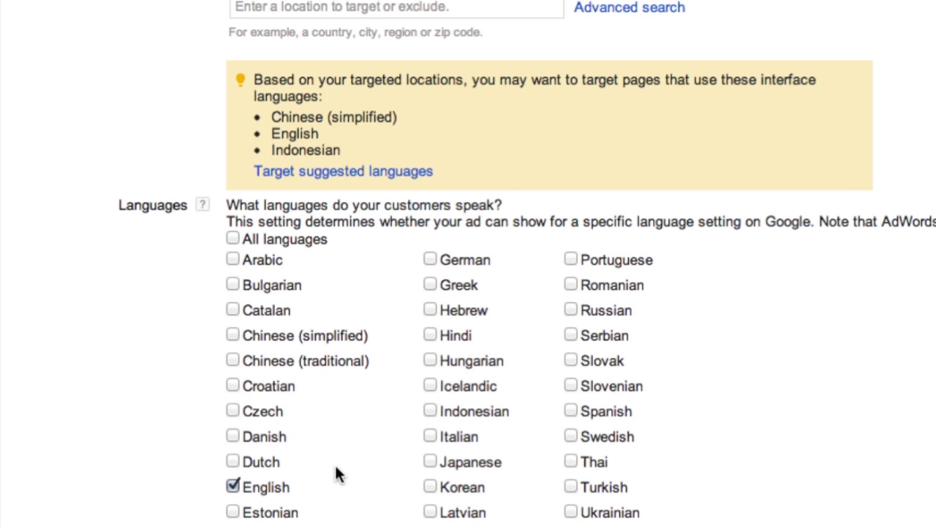
scroll(334, 474, "down", 8)
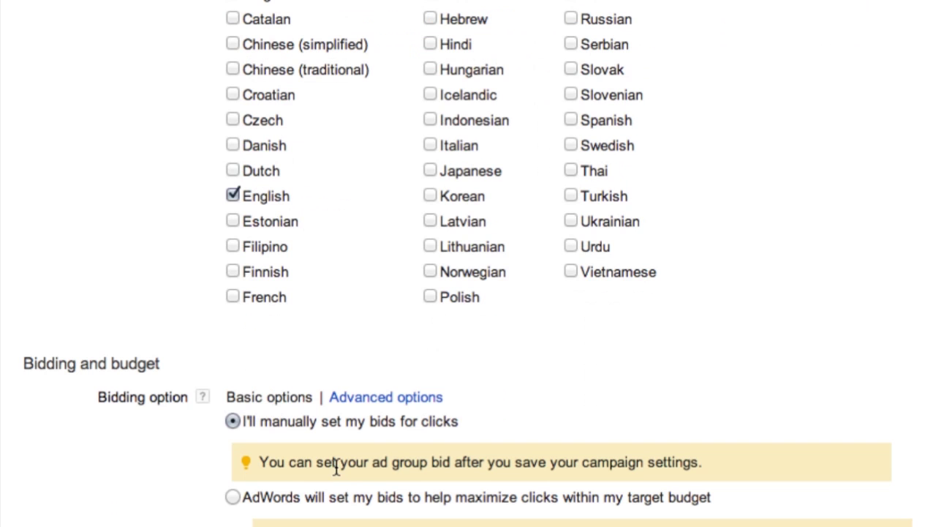
scroll(337, 468, "down", 7)
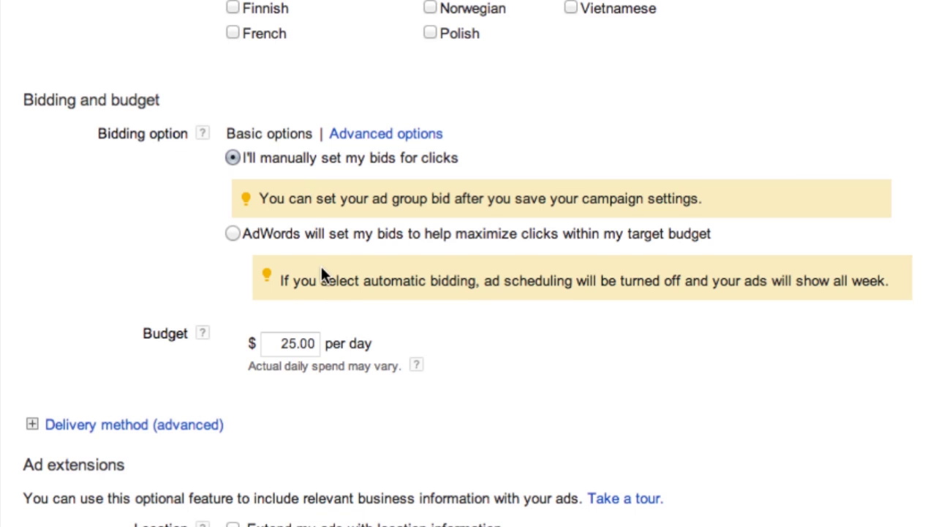
Step: Change the campaign's daily budget from 25.00 to 20.00
scroll(321, 266, "down", 5)
double_click(309, 167)
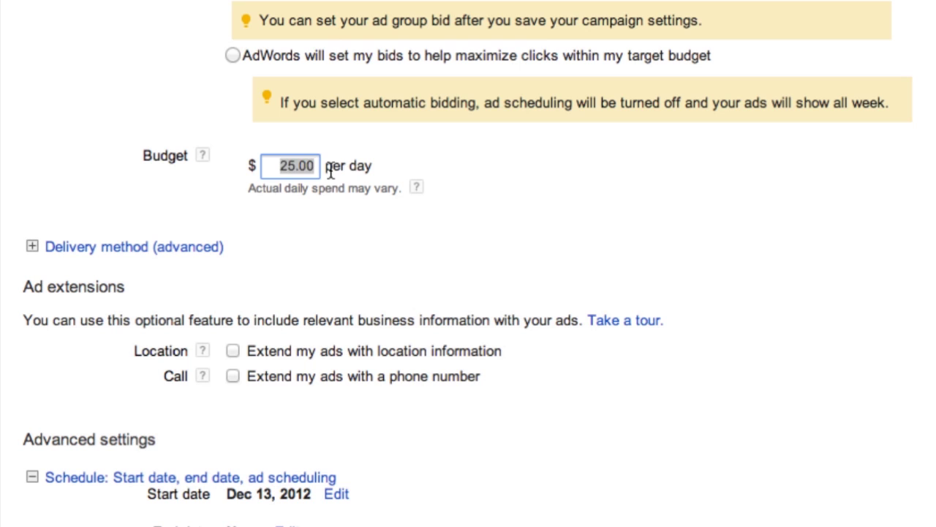
type("20.00")
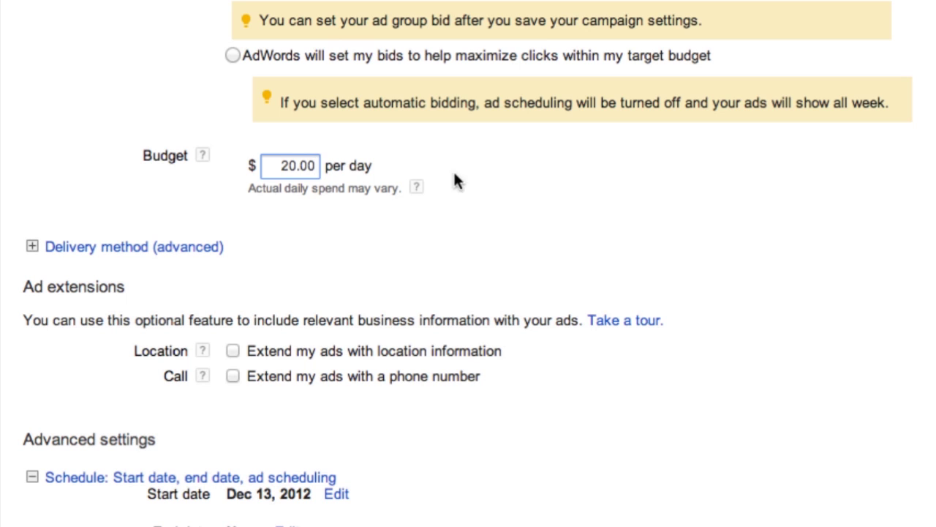
left_click(482, 192)
scroll(494, 256, "down", 3)
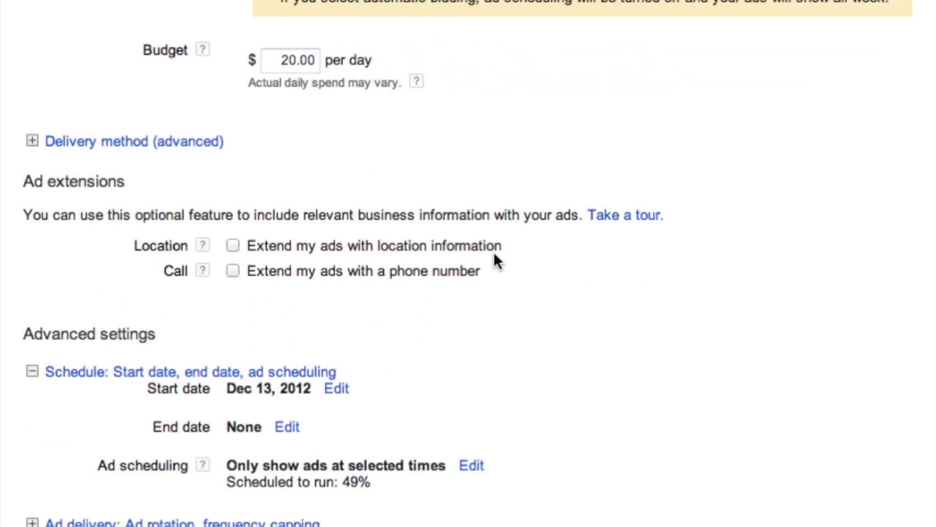
scroll(349, 181, "down", 2)
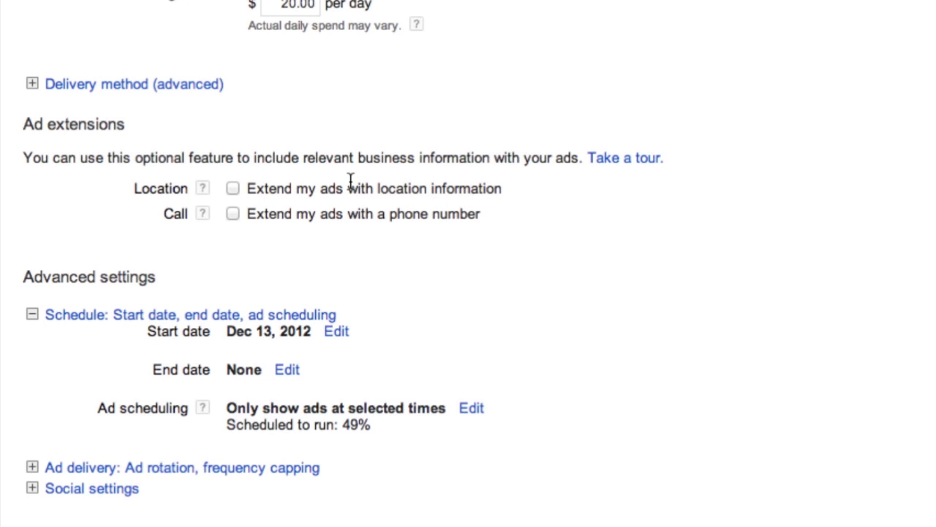
left_click(232, 188)
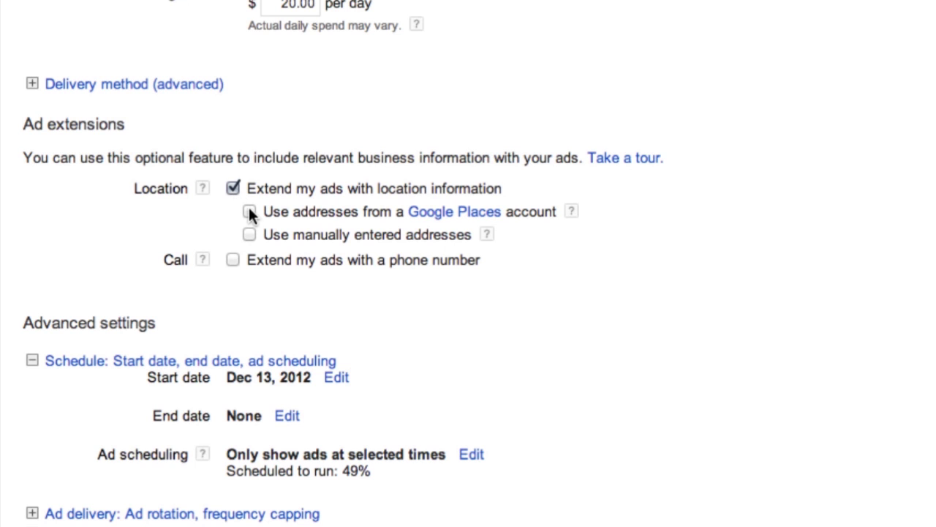
left_click(249, 212)
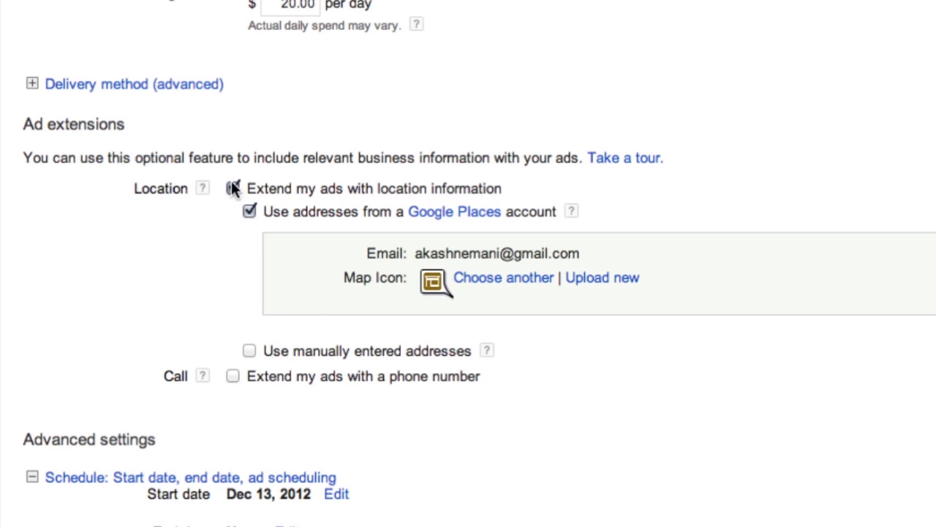
left_click(232, 189)
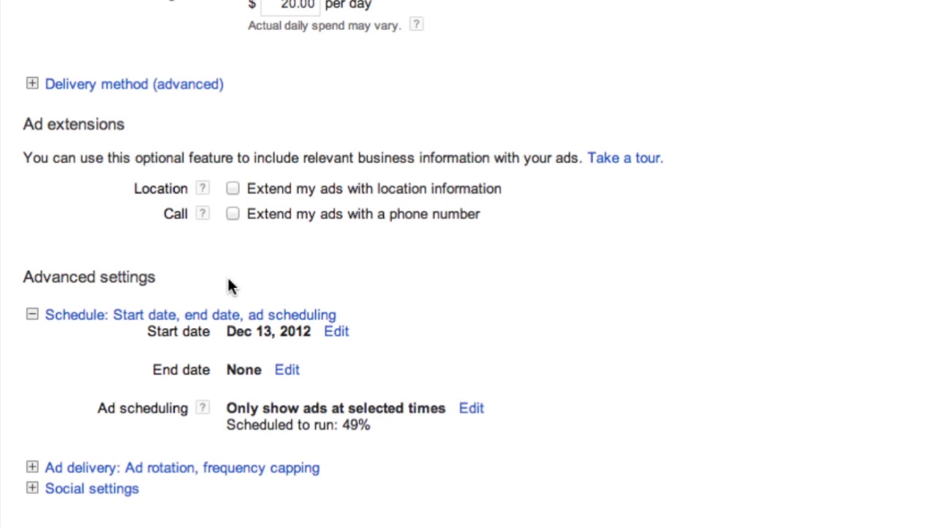
left_click(232, 213)
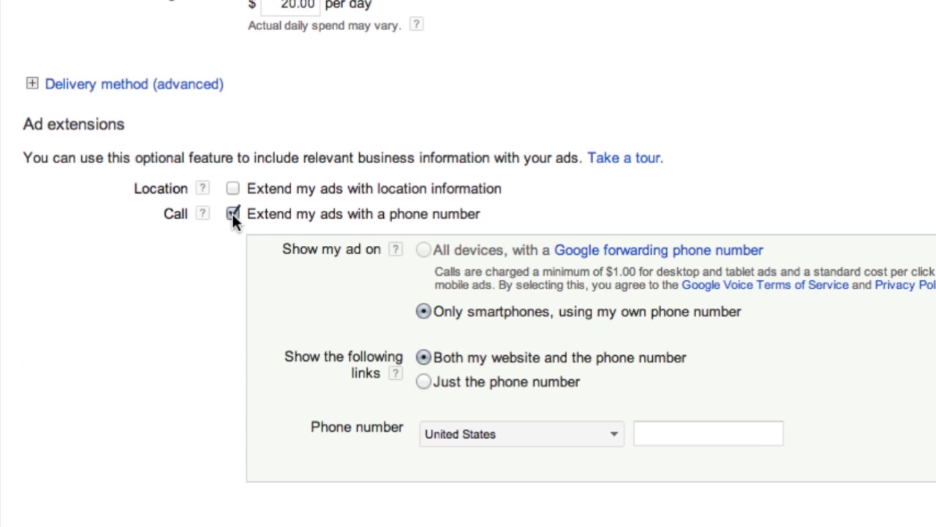
left_click(232, 214)
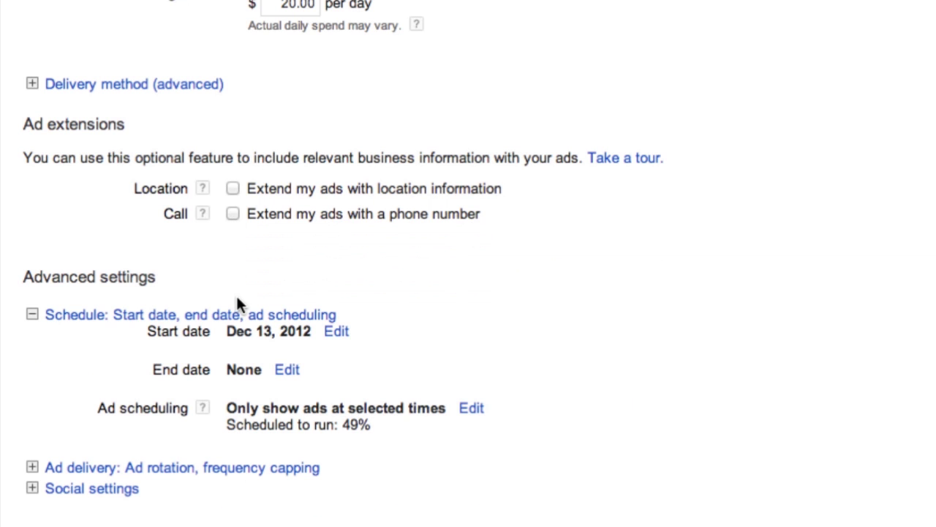
scroll(242, 278, "down", 2)
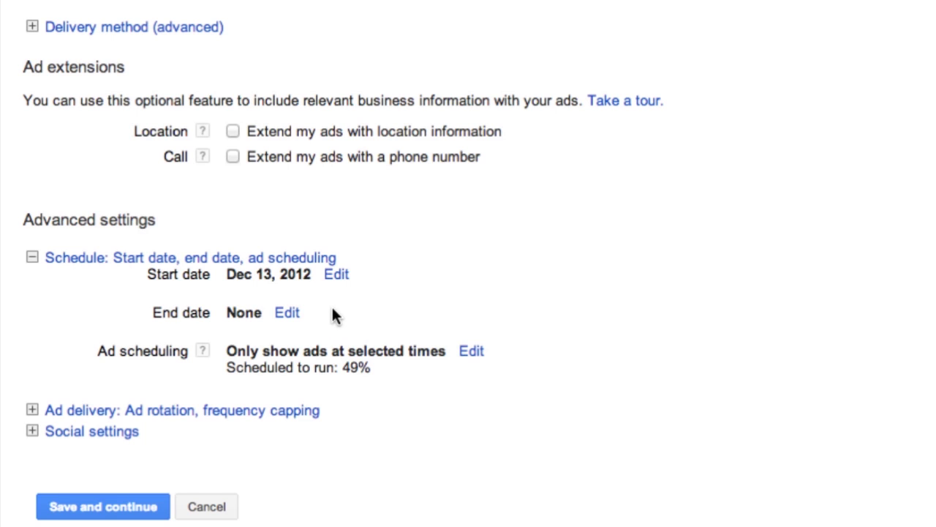
scroll(321, 359, "down", 1)
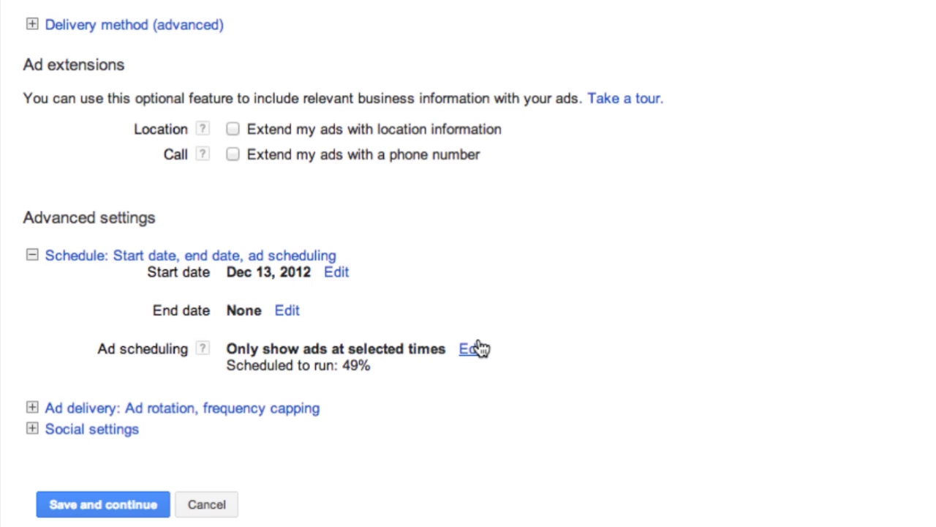
scroll(446, 414, "down", 1)
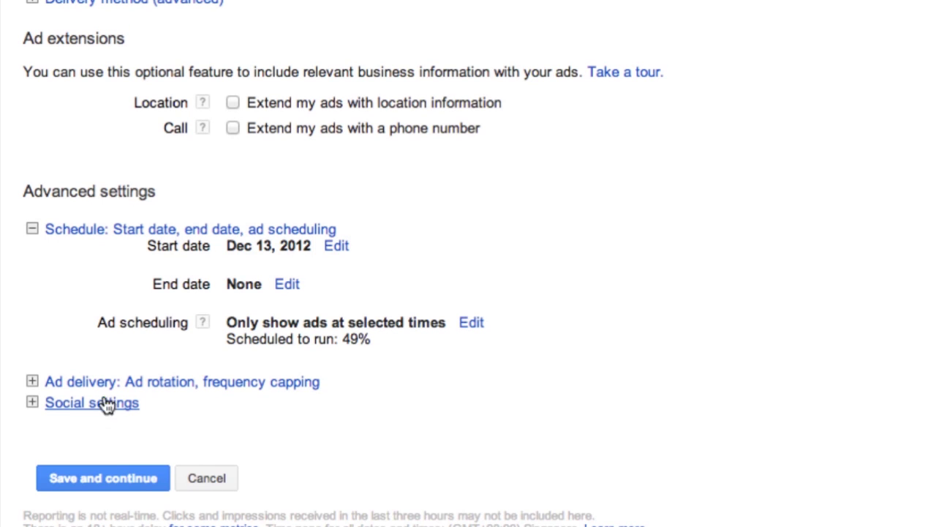
Step: Expand Social settings, then save the campaign settings and continue to ad group creation
left_click(33, 403)
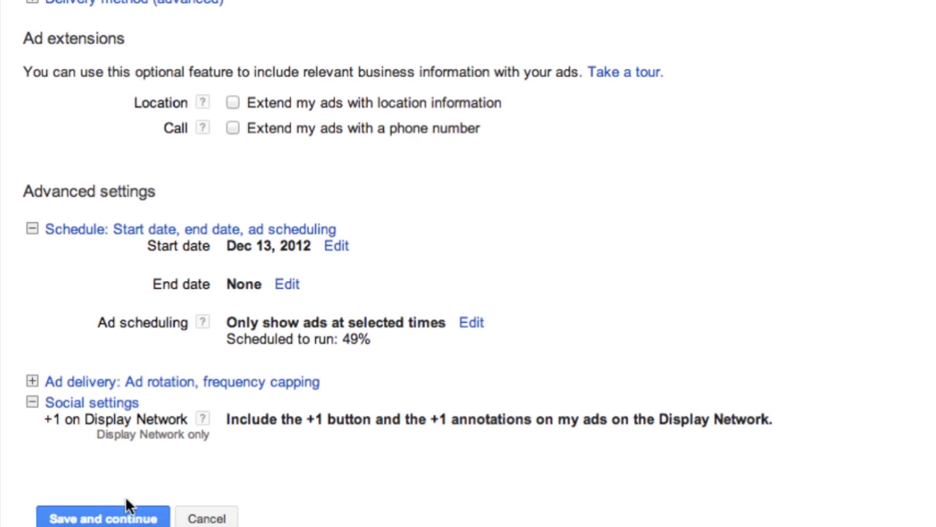
left_click(148, 518)
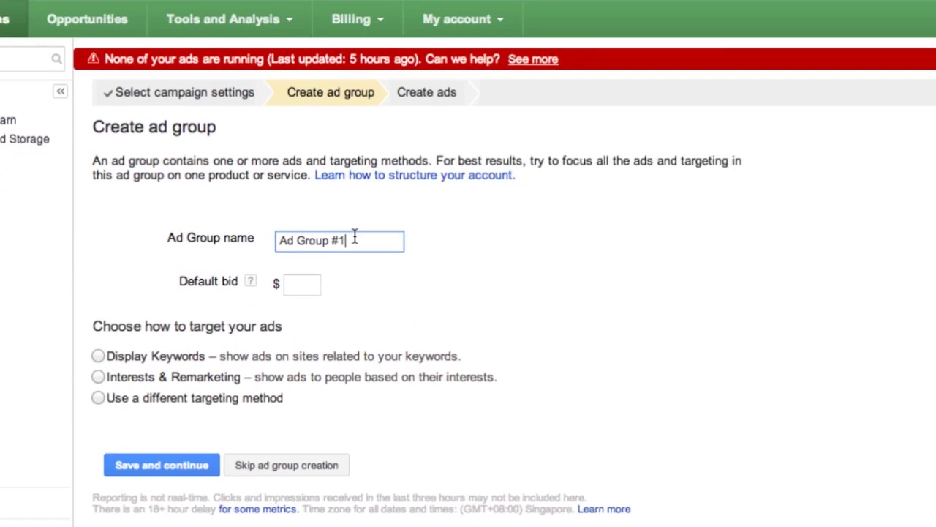
Step: Rename the ad group from Ad Group #1 to 'Unlimited Storage'
left_click_drag(335, 254, 249, 245)
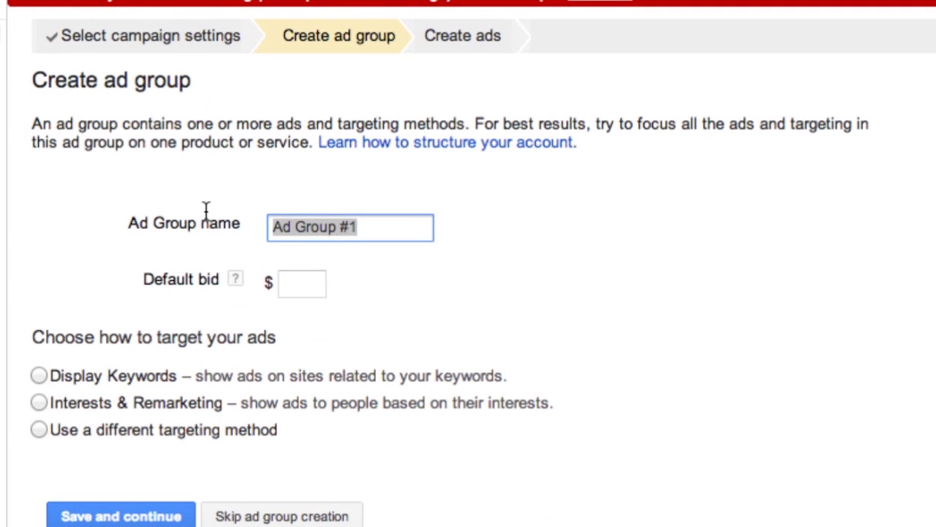
type("Unl")
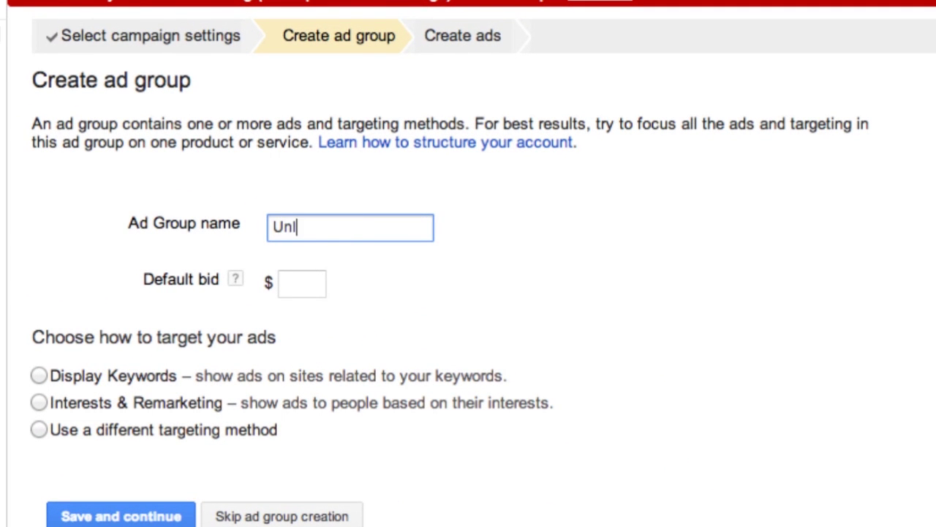
type("imitedd")
key("BackSpace")
type("S")
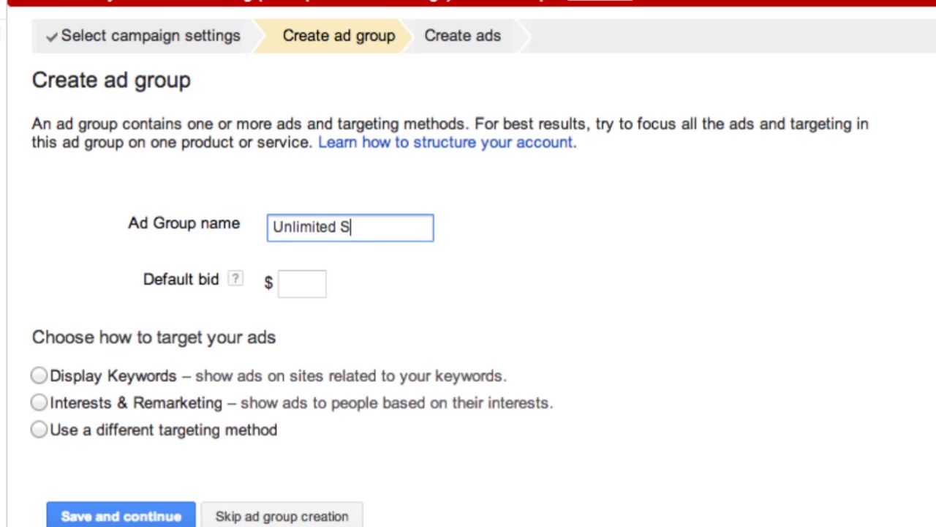
type("torage")
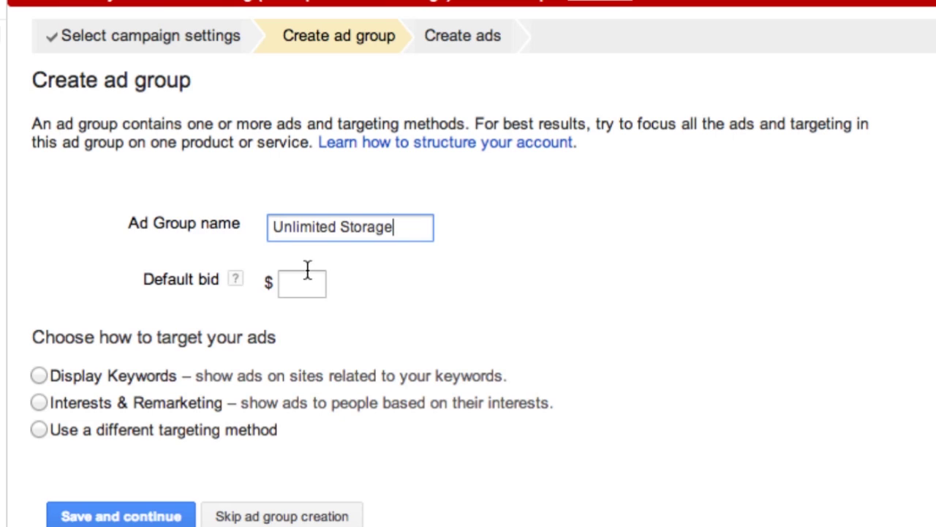
Step: Set the ad group's default bid to $0.5
left_click(310, 286)
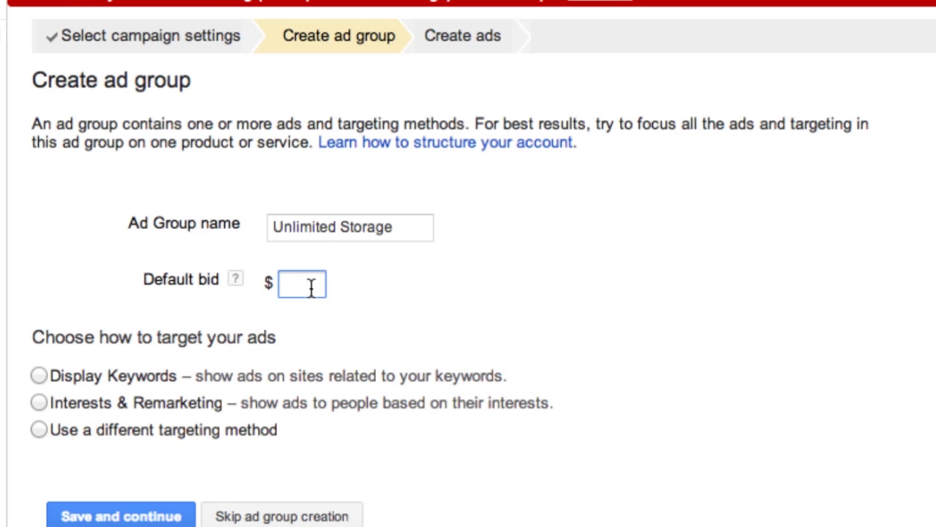
type("0.5")
left_click(462, 274)
scroll(462, 275, "down", 1)
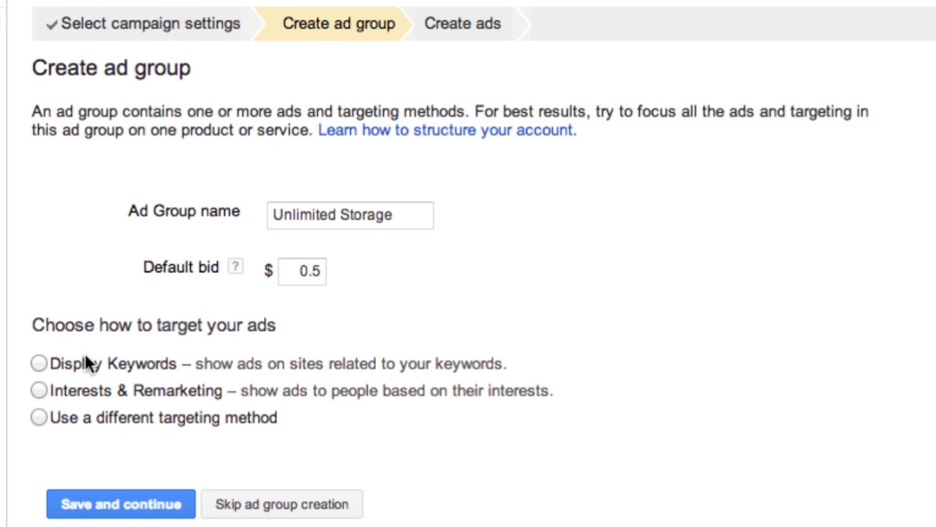
Step: Choose Display keywords targeting and enter email, email backup, mail backup and unlimited email
left_click(39, 363)
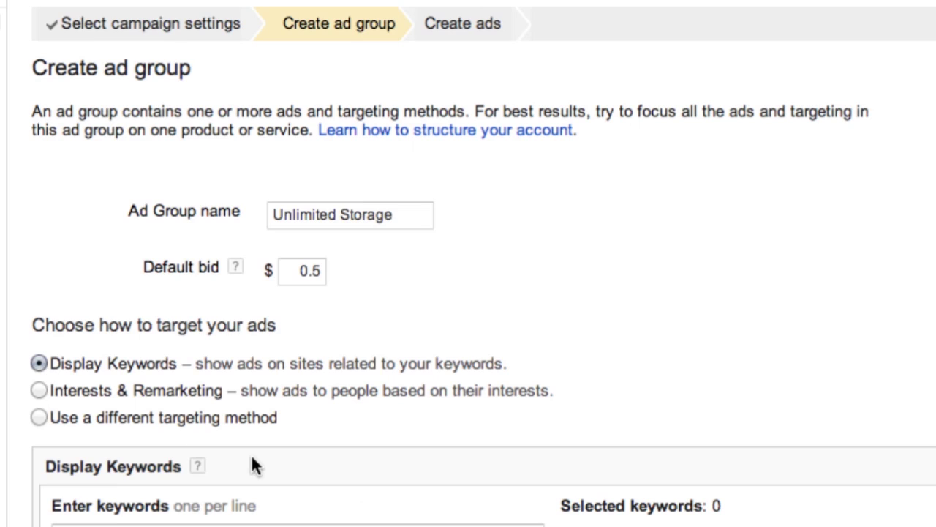
scroll(251, 467, "down", 5)
left_click(216, 408)
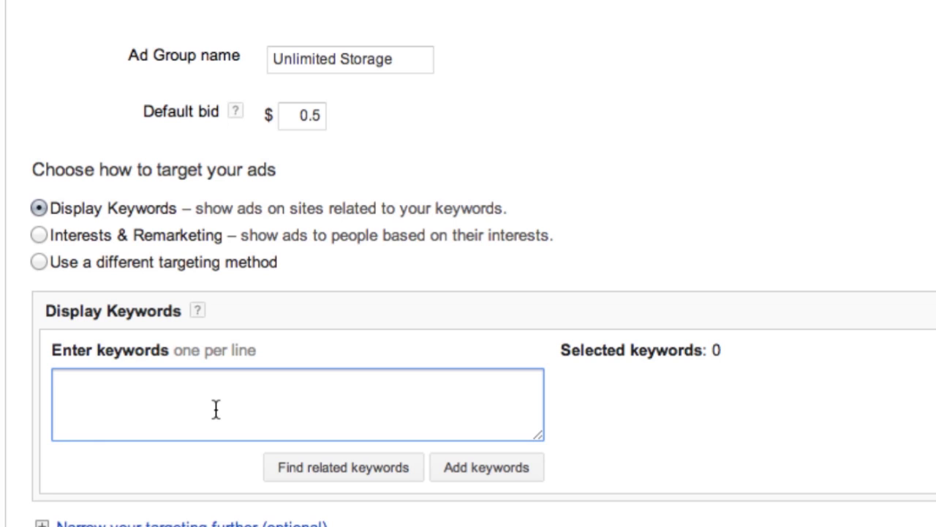
type("email")
key("Return")
type("email backup")
key("Return")
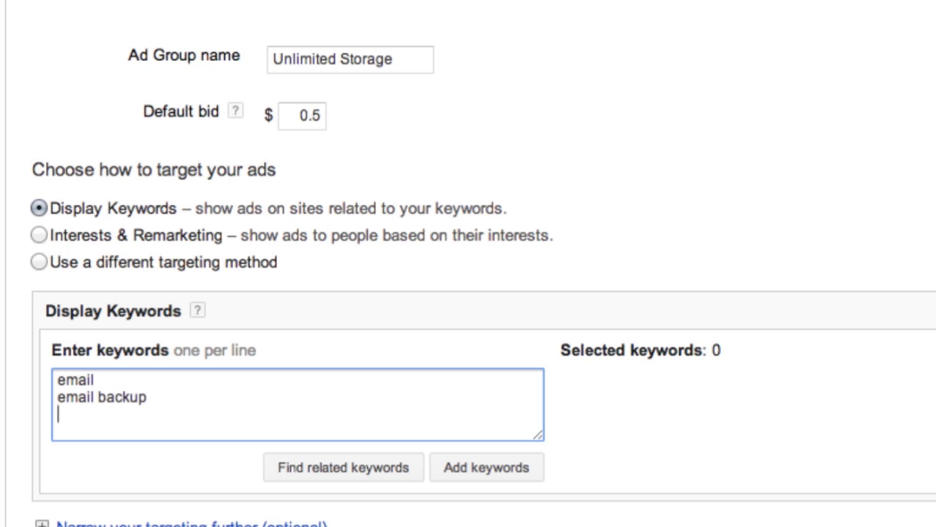
type("mail backup")
key("Return")
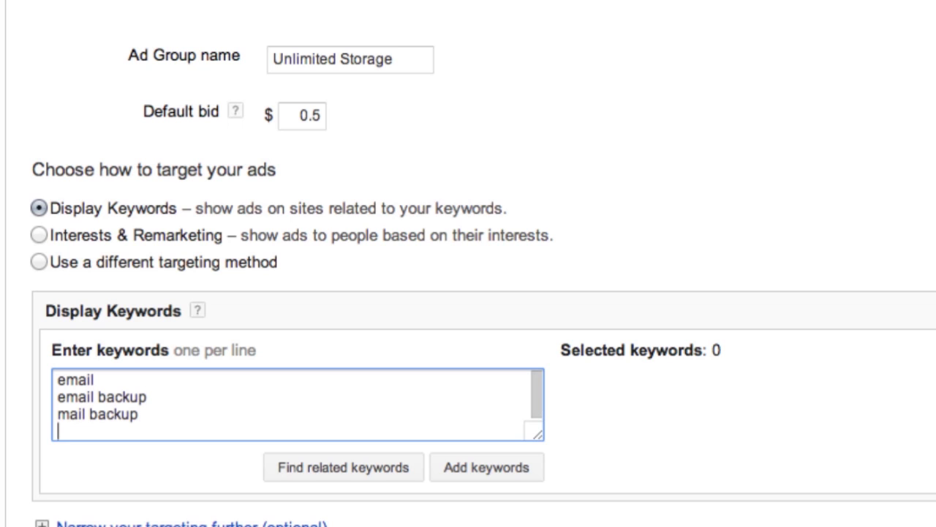
type("unlimited e")
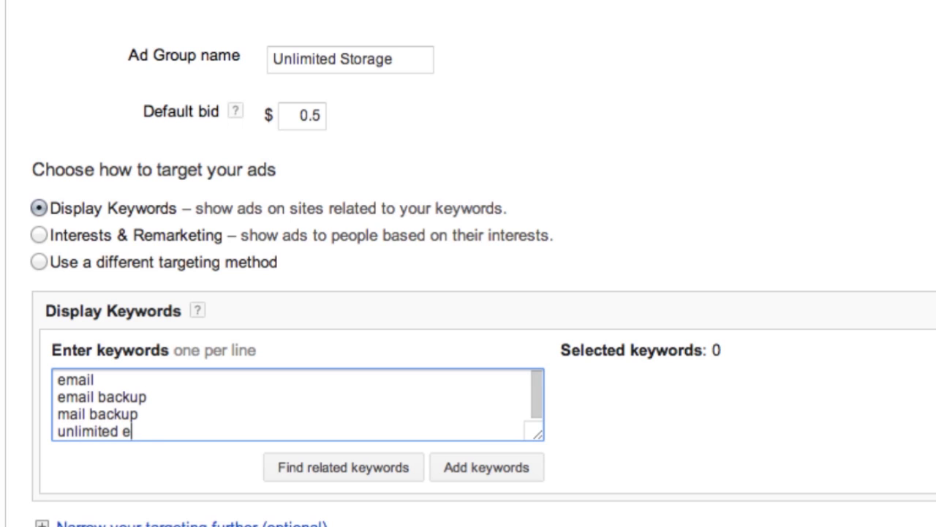
type("mail")
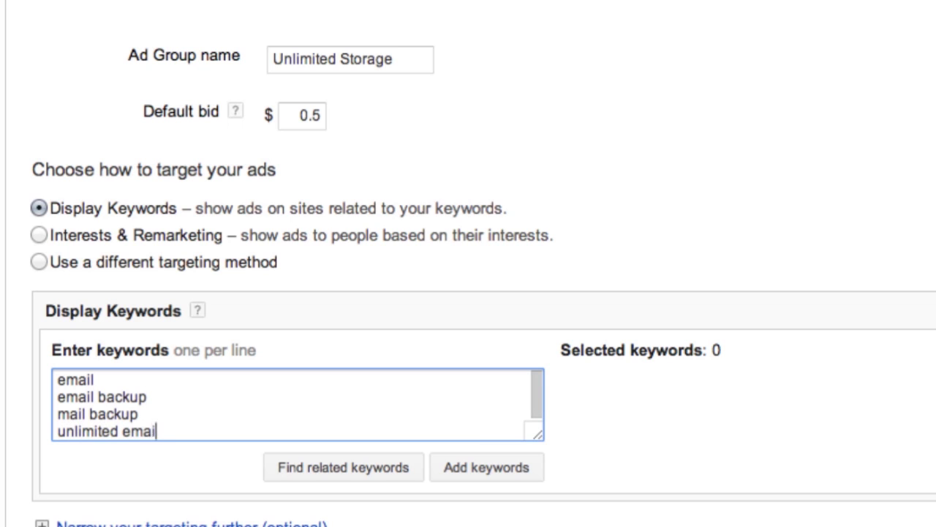
Step: Add suggested keywords email backup software and windows mail backup, plus the four typed keywords
left_click(370, 465)
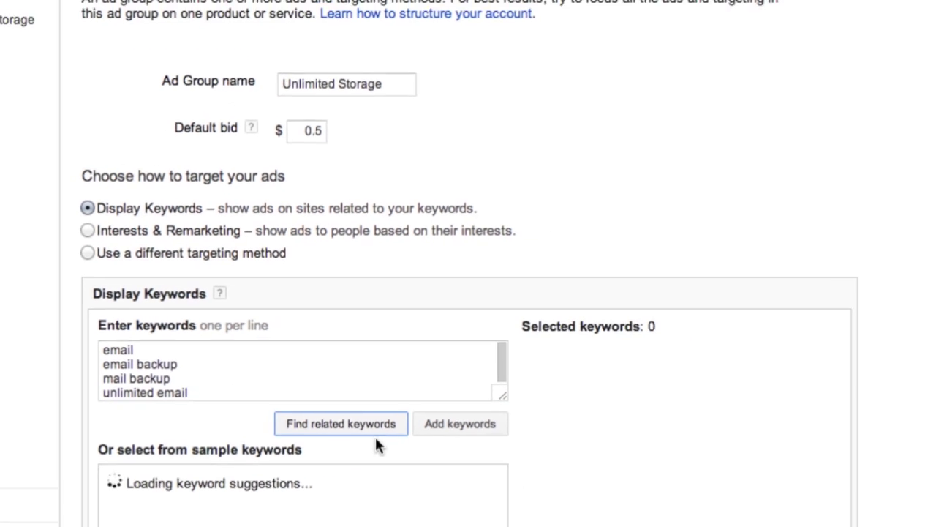
scroll(396, 409, "down", 3)
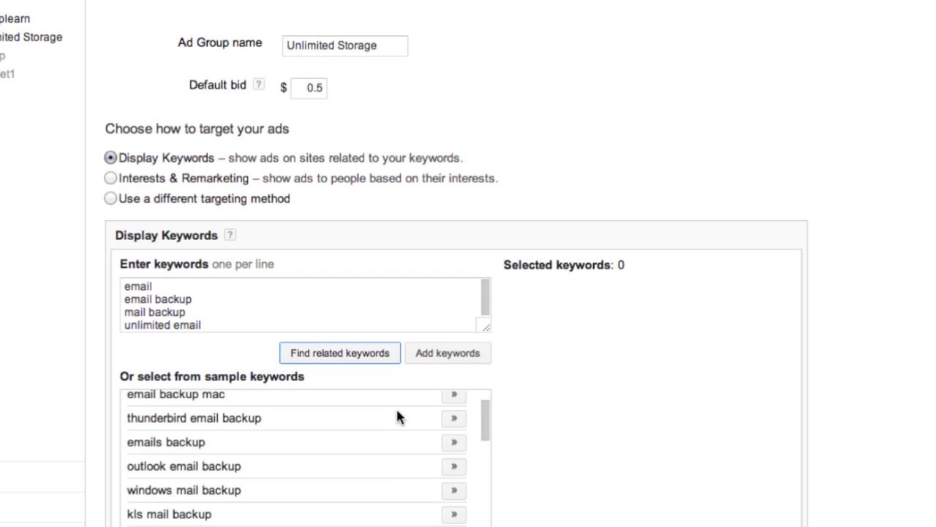
scroll(397, 414, "up", 3)
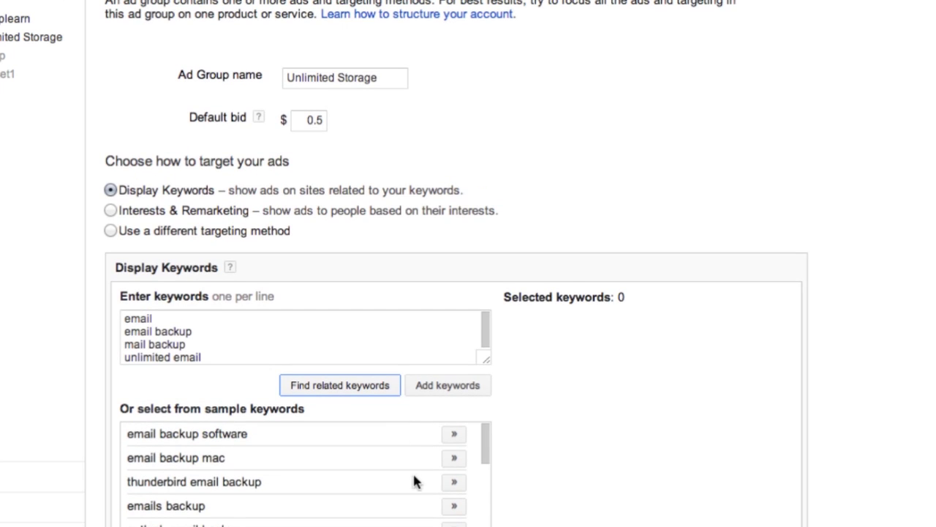
left_click(456, 438)
scroll(428, 493, "down", 3)
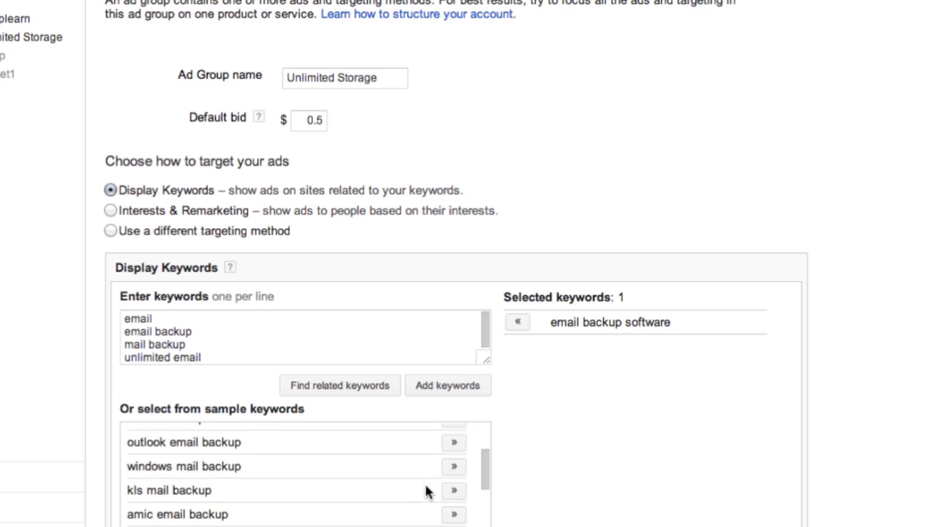
left_click(454, 467)
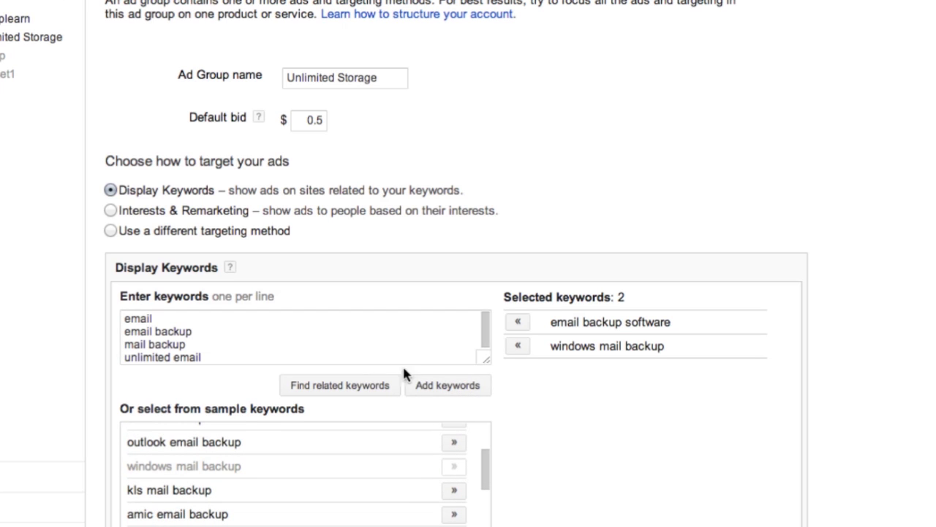
left_click(432, 384)
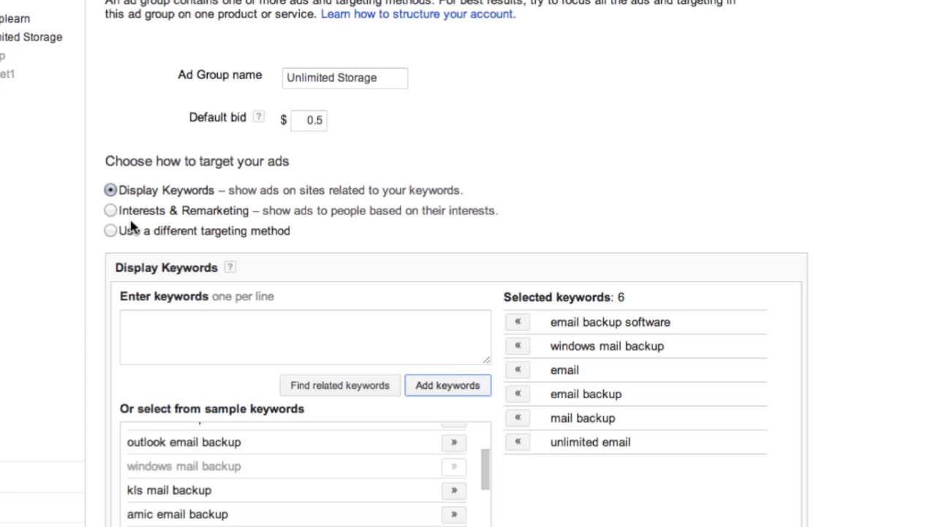
Step: Switch to Interests & Remarketing and add Computer Security from Computers & Electronics
left_click(111, 210)
scroll(110, 215, "up", 2)
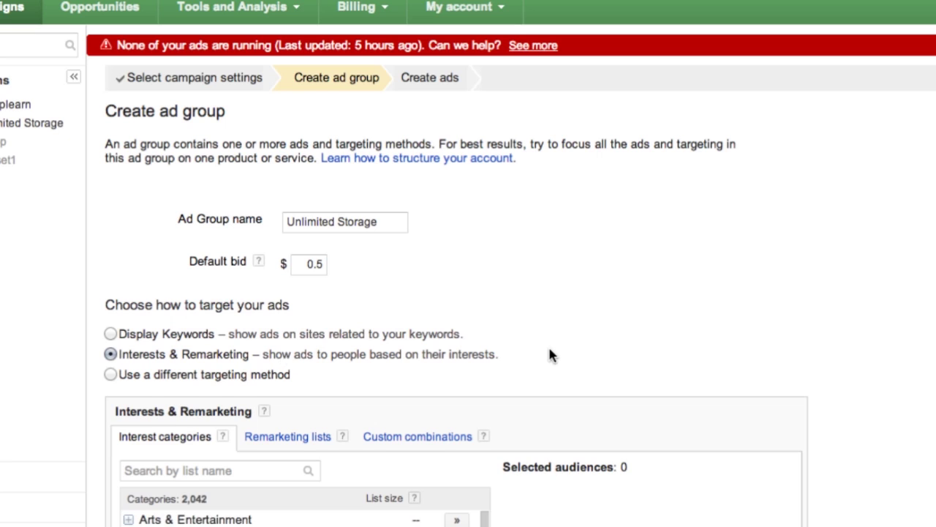
scroll(549, 355, "down", 3)
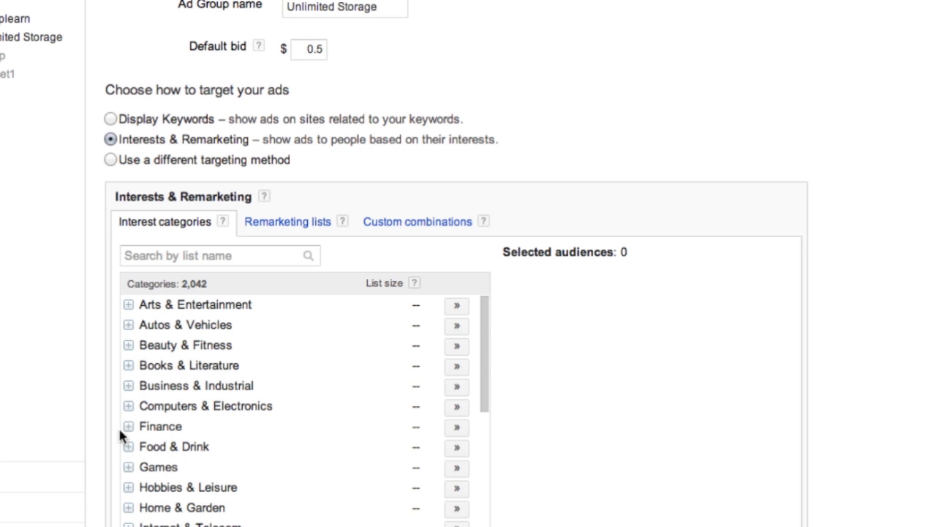
left_click(125, 406)
scroll(215, 420, "down", 2)
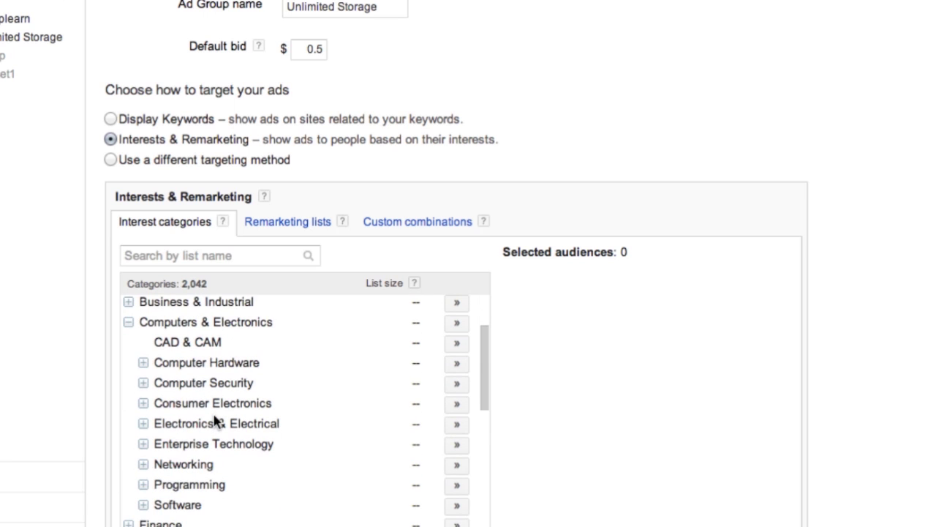
scroll(215, 417, "down", 2)
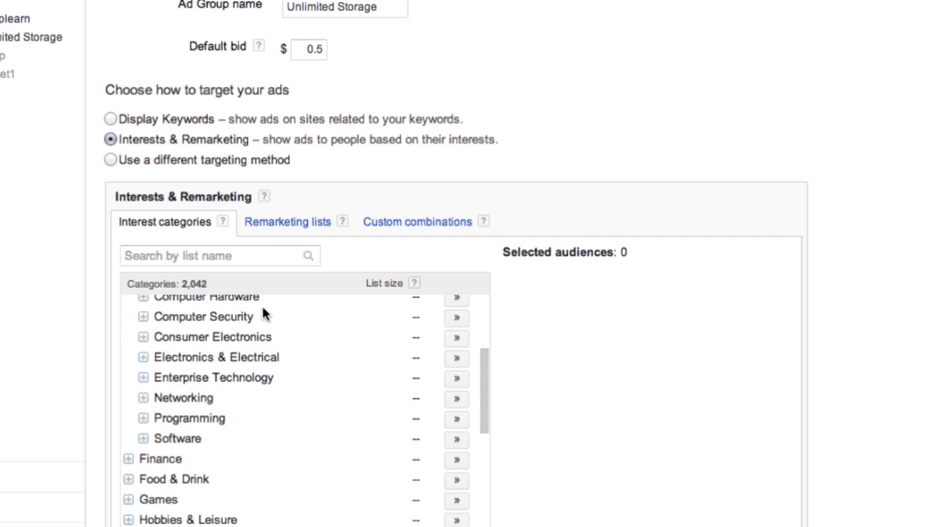
left_click(458, 318)
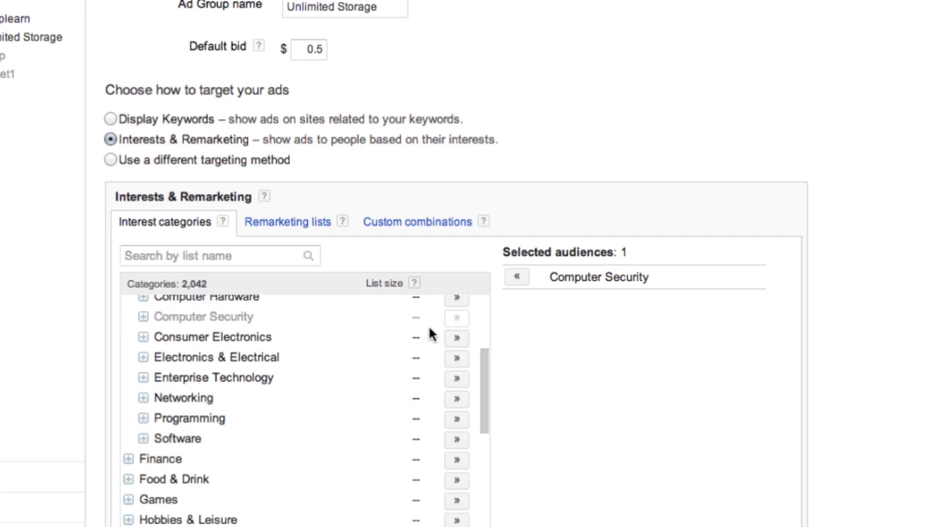
Step: Add Freeware & Shareware and Internet Software from the Software category as audiences
left_click(143, 338)
left_click(144, 338)
left_click(144, 437)
scroll(242, 468, "down", 3)
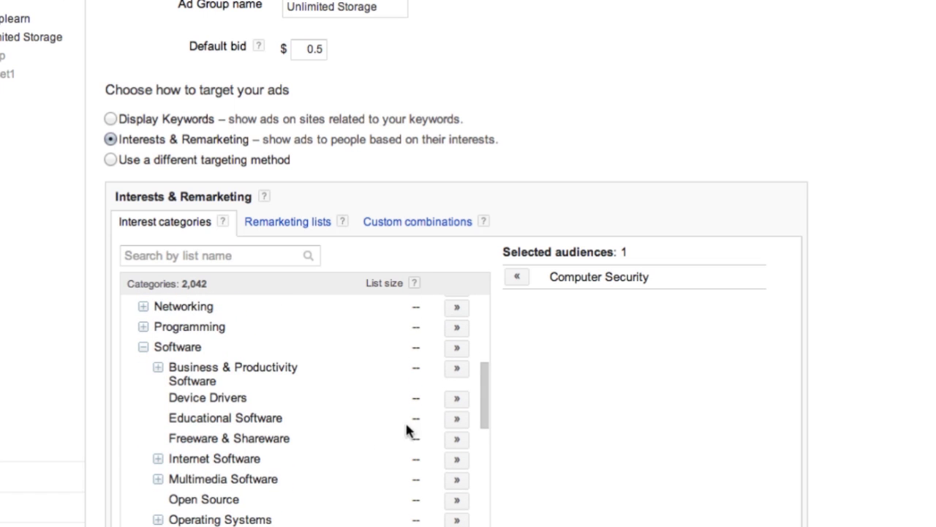
left_click(455, 441)
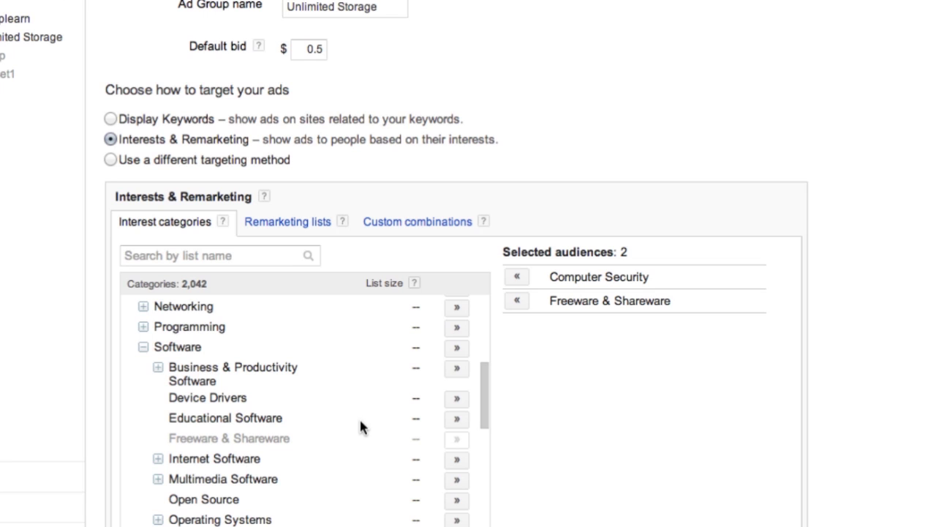
scroll(360, 425, "down", 3)
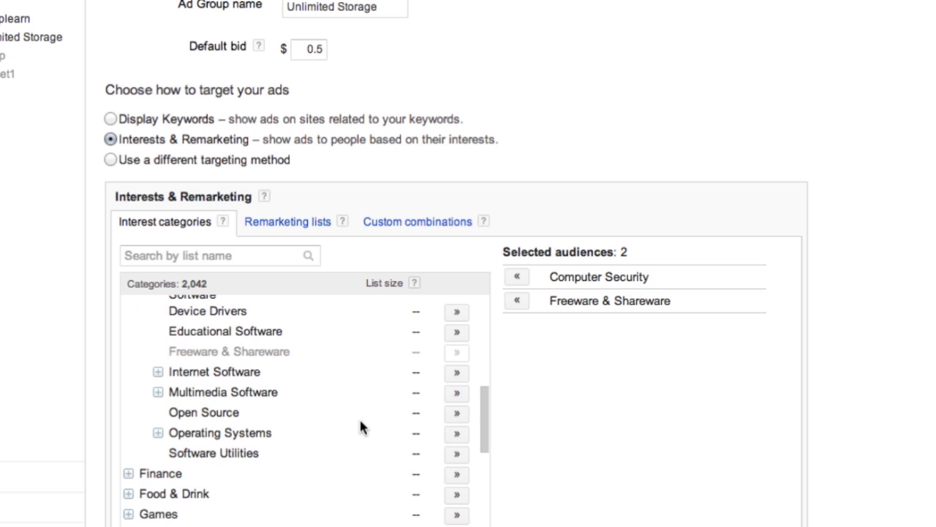
left_click(456, 373)
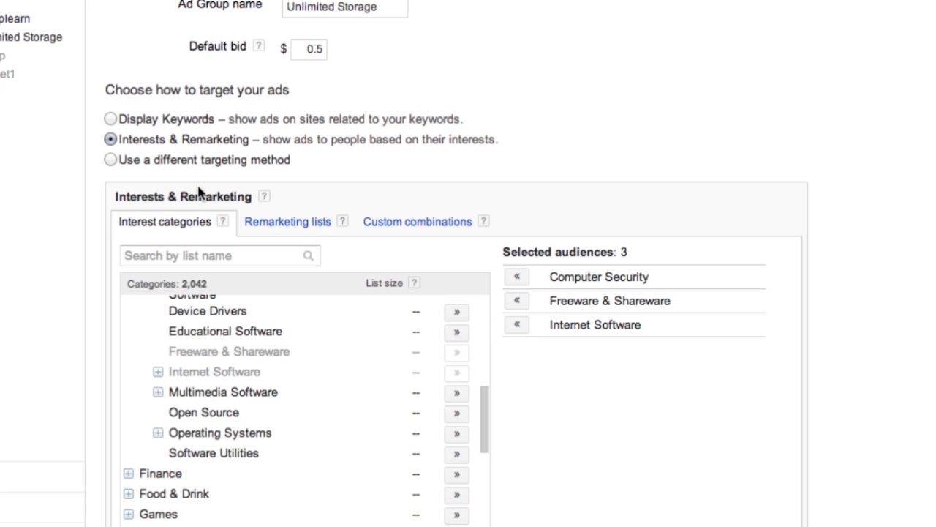
Step: Switch the ad group to 'Use a different targeting method', leaving the method unchosen
left_click(110, 160)
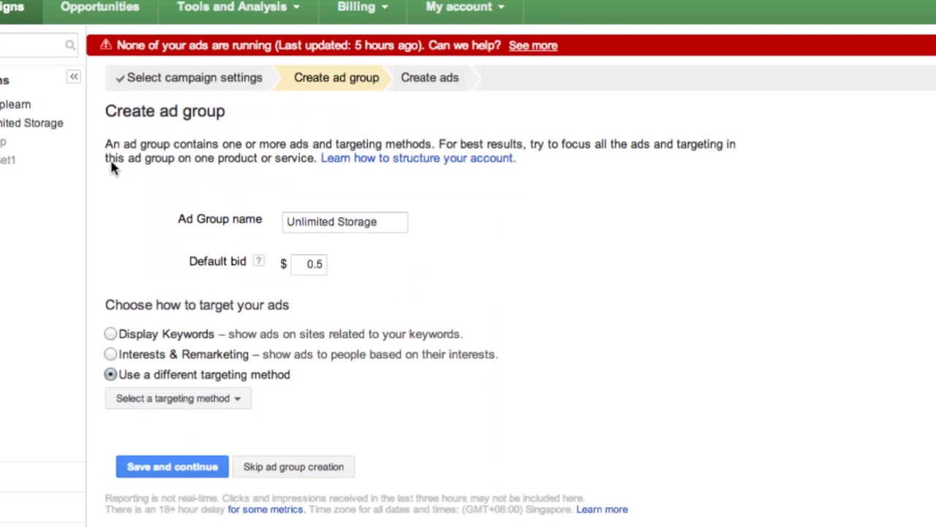
left_click(205, 397)
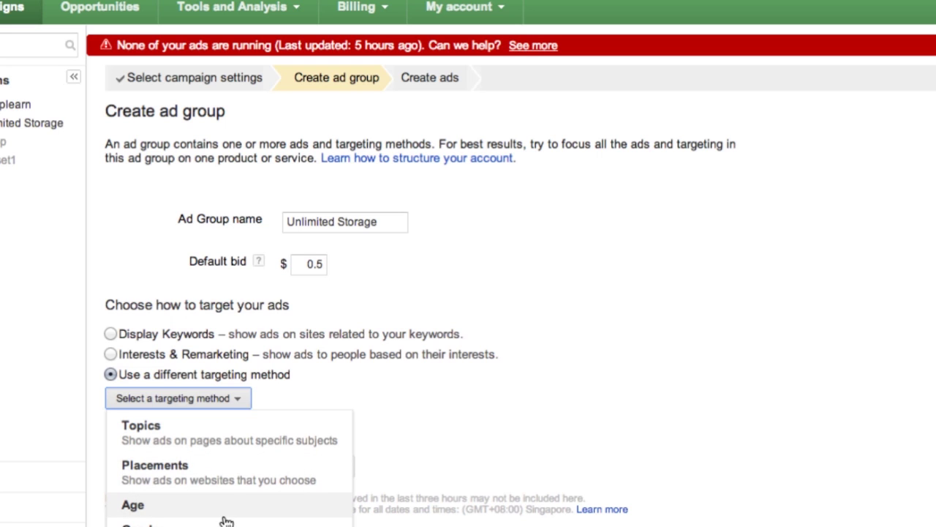
left_click(315, 372)
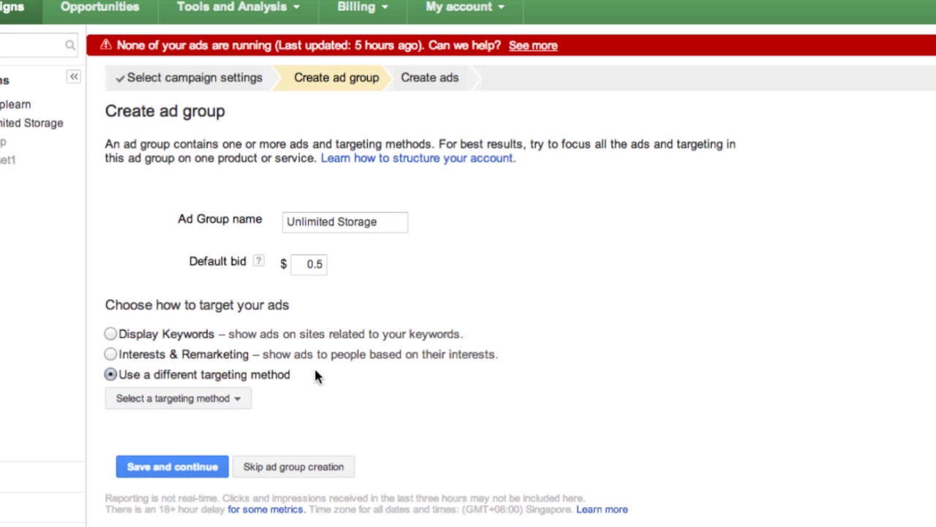
Step: Narrow the display-keyword targeting by audiences: Computer Security, Freeware & Shareware, Internet Software
left_click(111, 334)
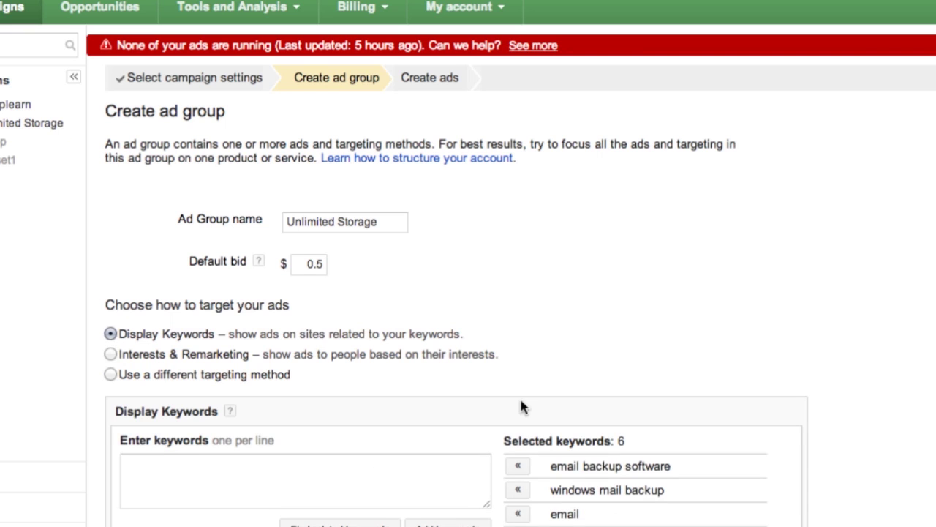
scroll(519, 395, "down", 5)
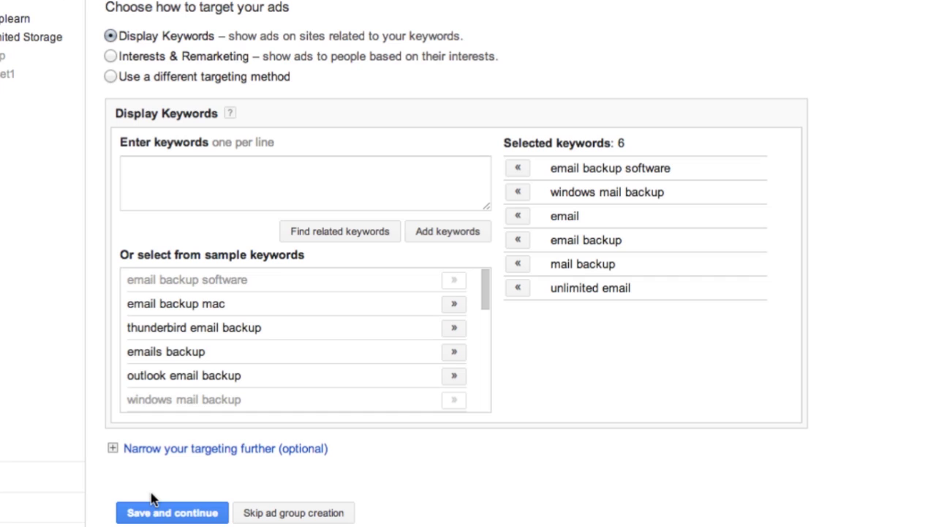
left_click(114, 452)
left_click(132, 471)
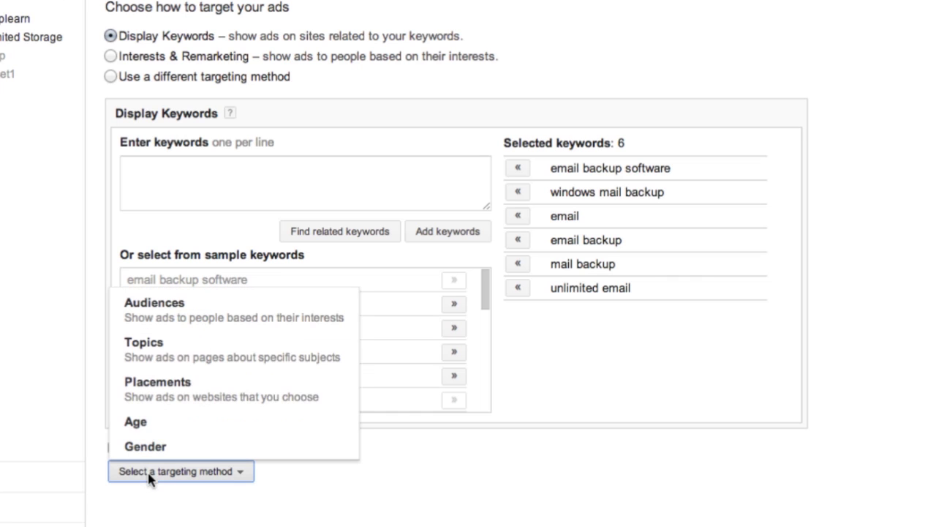
left_click(192, 331)
scroll(322, 479, "down", 2)
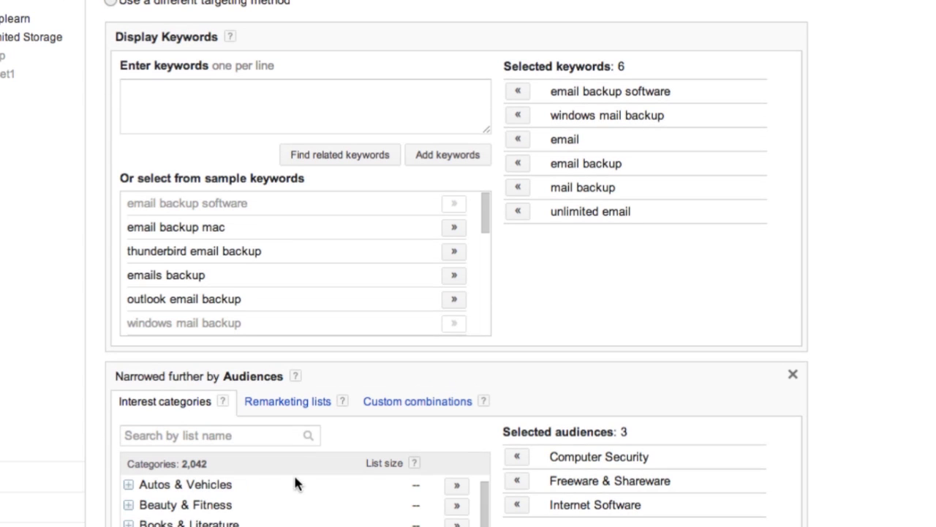
scroll(533, 518, "down", 4)
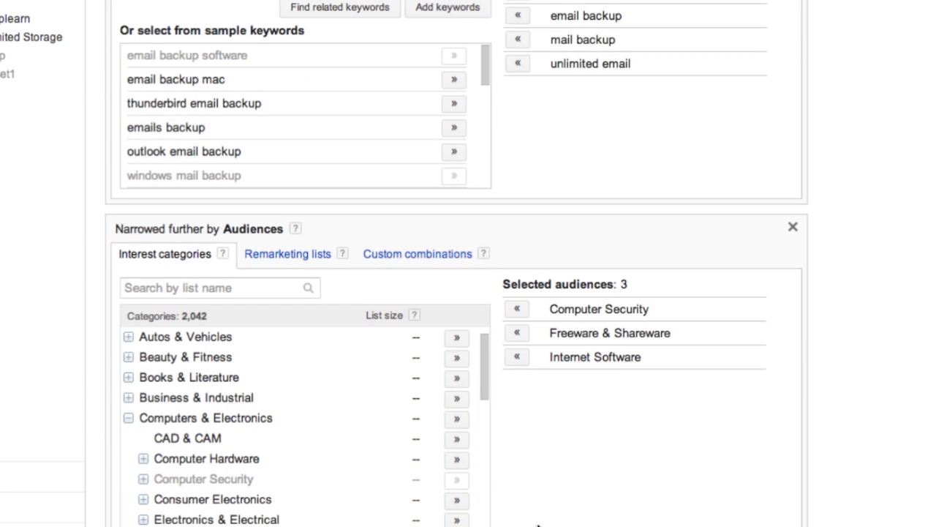
scroll(538, 525, "up", 3)
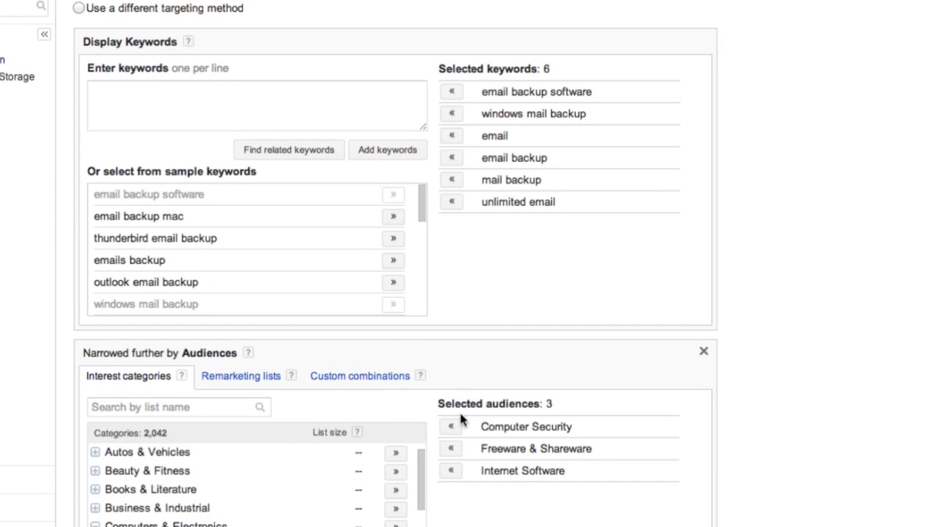
scroll(454, 464, "down", 4)
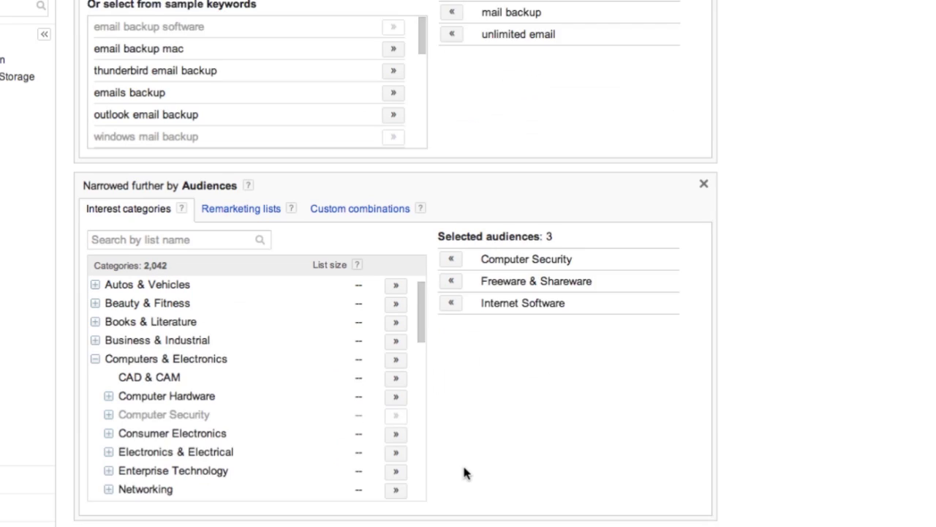
scroll(464, 472, "down", 2)
Step: Narrow the targeting further by age to 18-24, 25-34 and 35-44
left_click(125, 453)
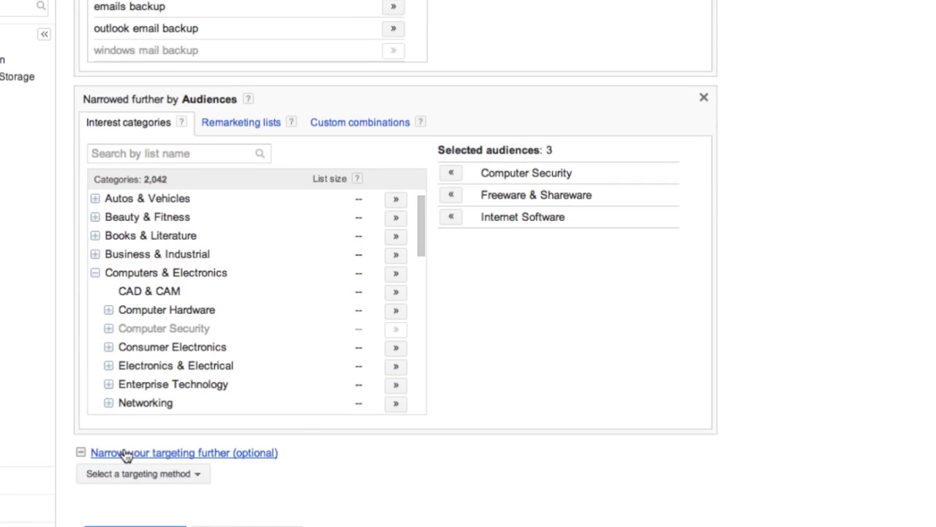
left_click(144, 473)
left_click(182, 428)
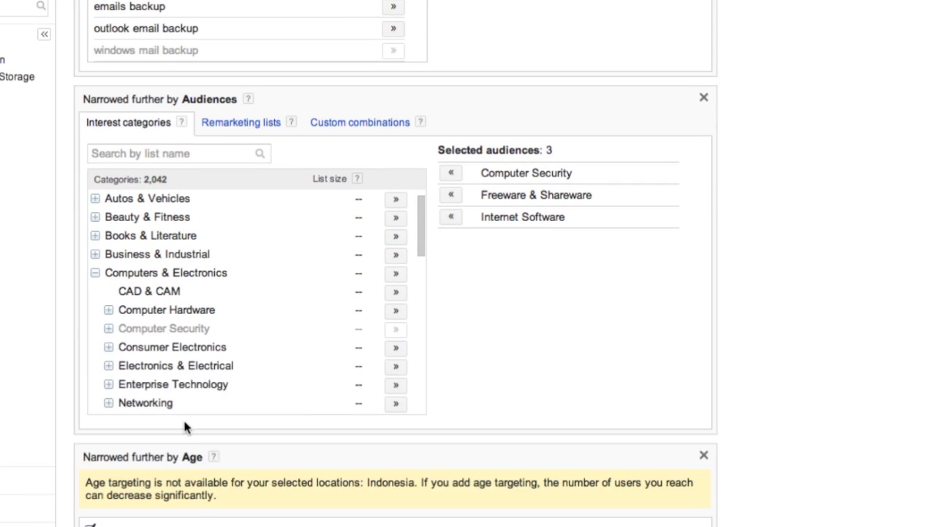
scroll(192, 518, "down", 4)
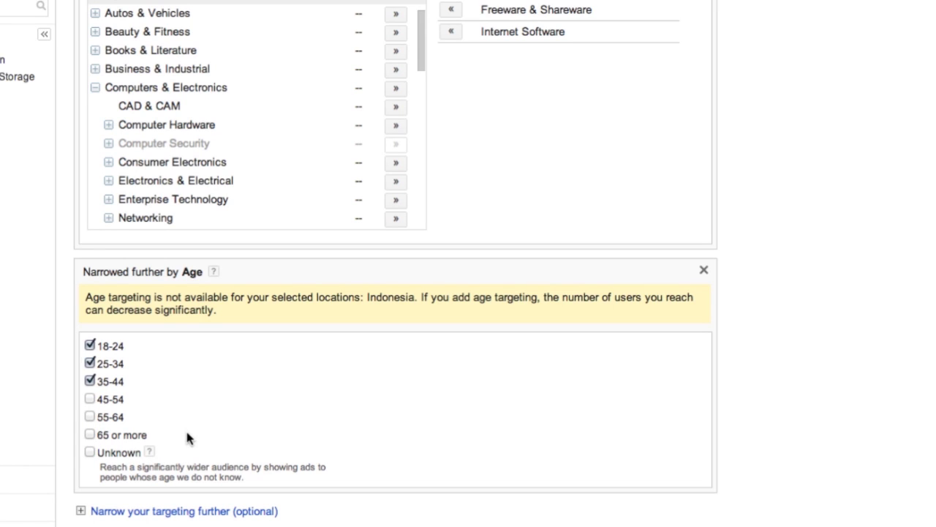
scroll(188, 430, "down", 2)
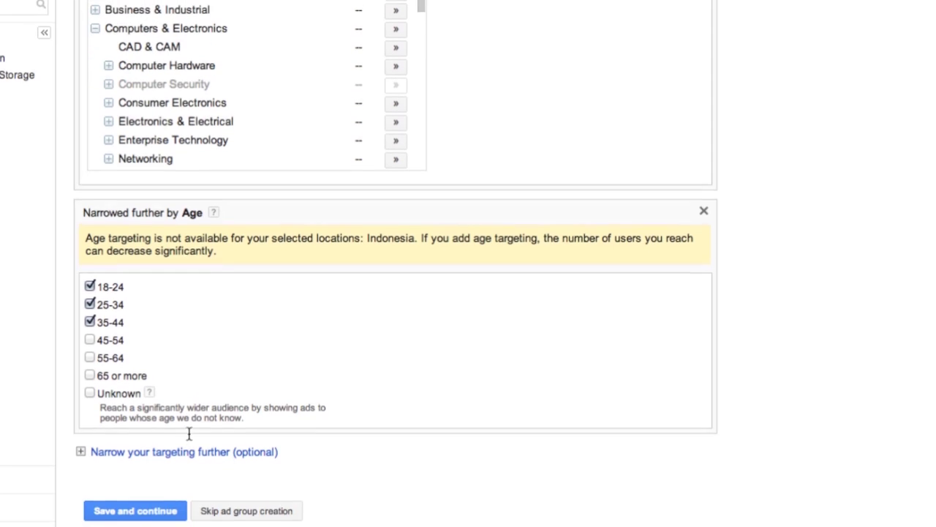
Step: Save the ad group settings and continue to the Create ads step
left_click(81, 452)
left_click(122, 477)
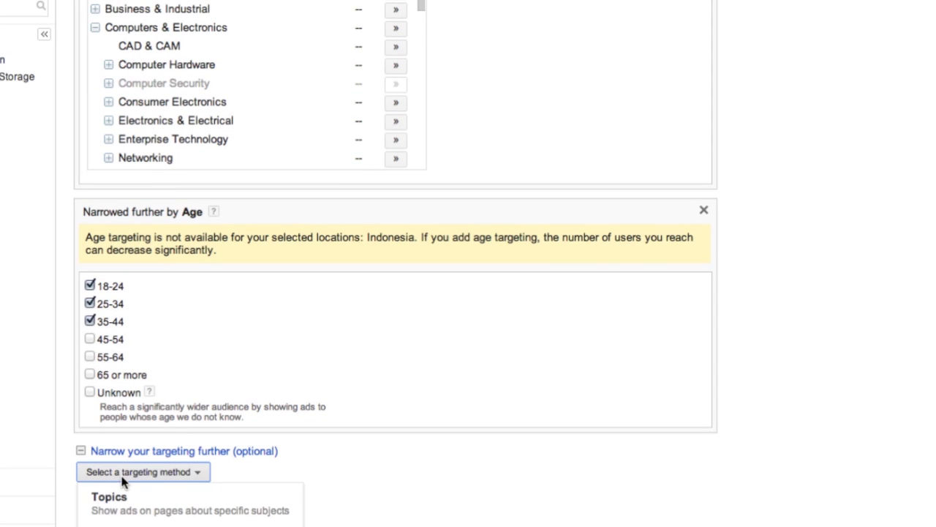
left_click(253, 448)
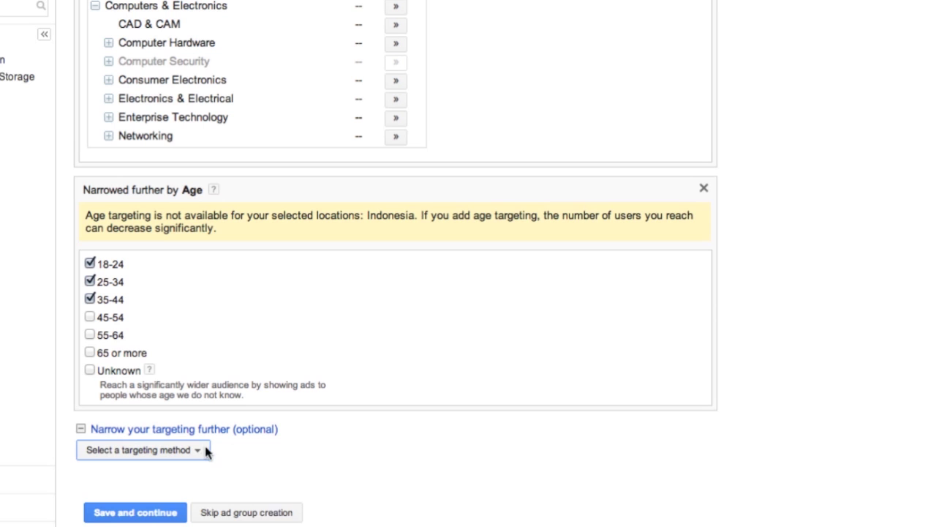
left_click(175, 512)
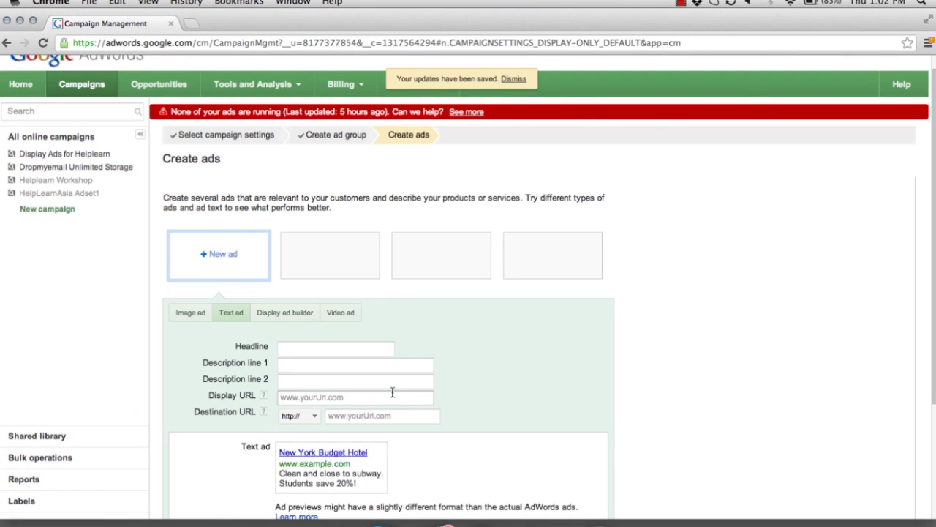
Step: Start a new Image ad in the New ad form on the Create ads page
scroll(392, 395, "down", 2)
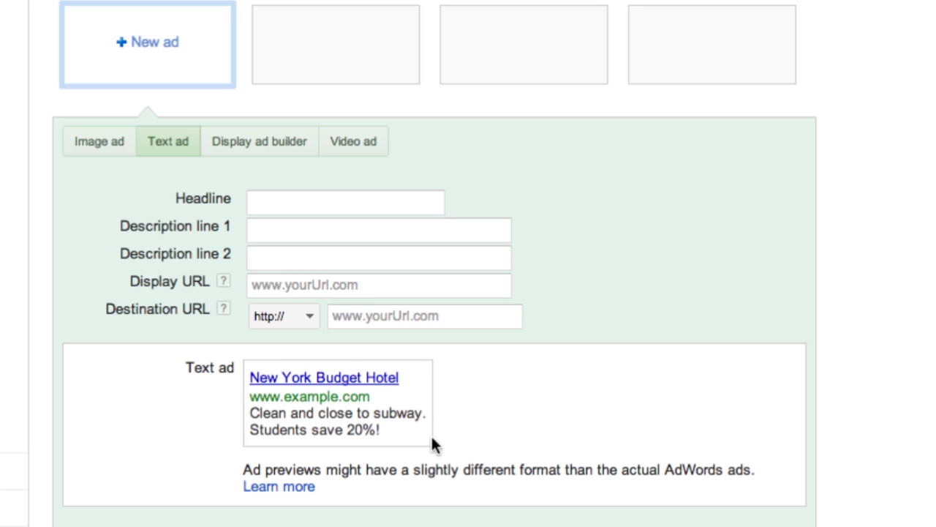
left_click(106, 141)
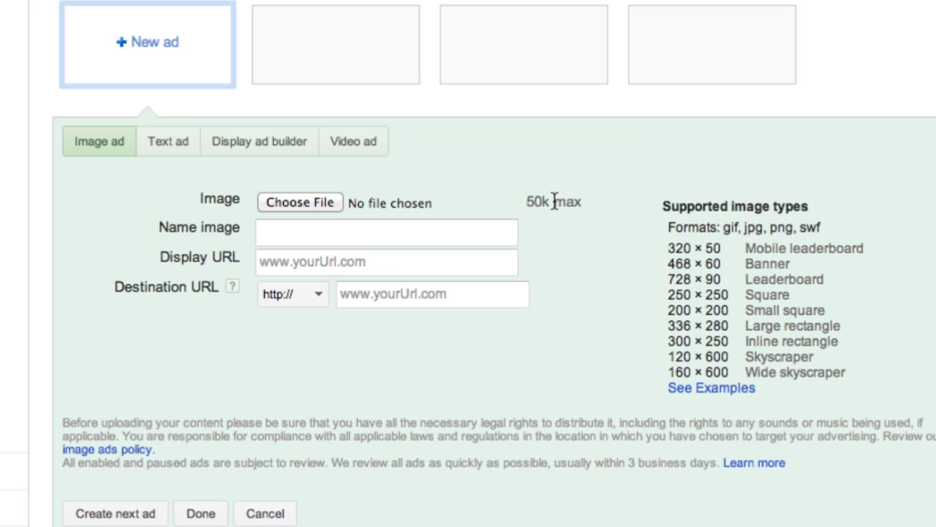
Step: Upload DME-BL-200x200.png as the ad image
left_click(288, 203)
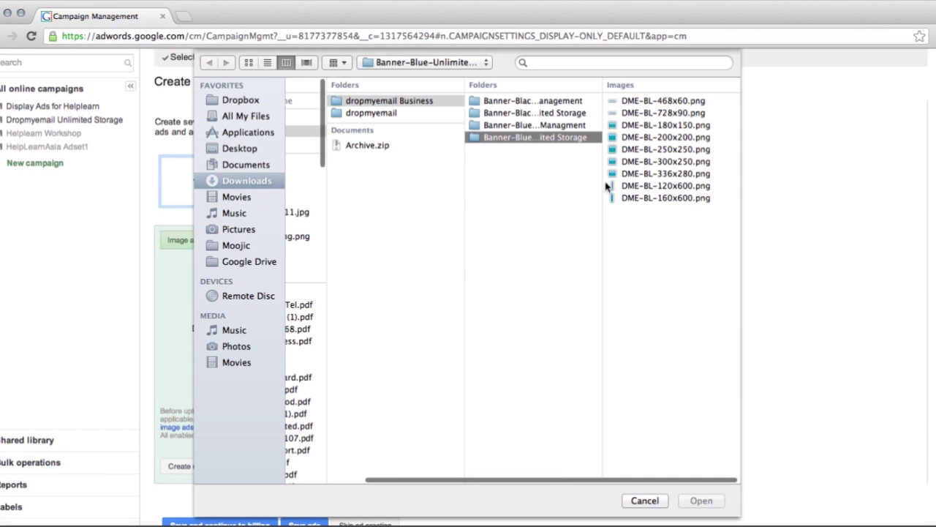
left_click(673, 142)
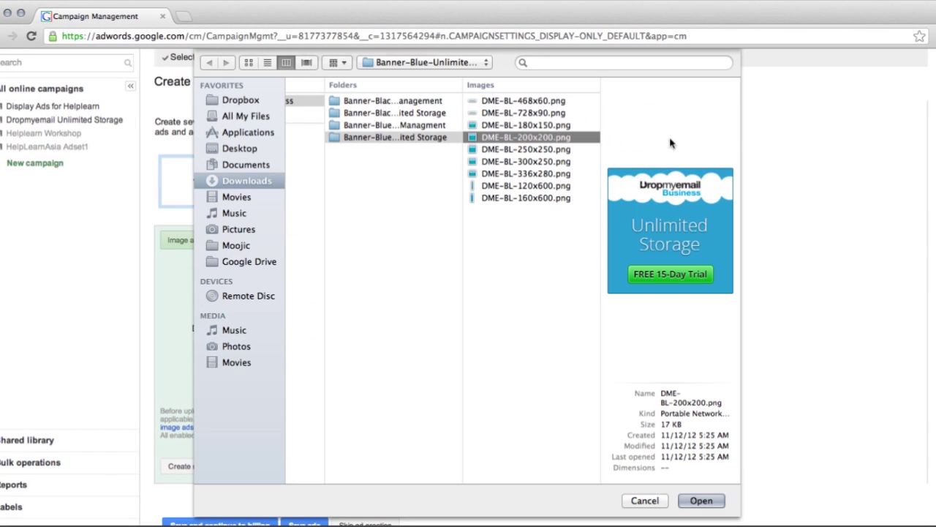
left_click(701, 500)
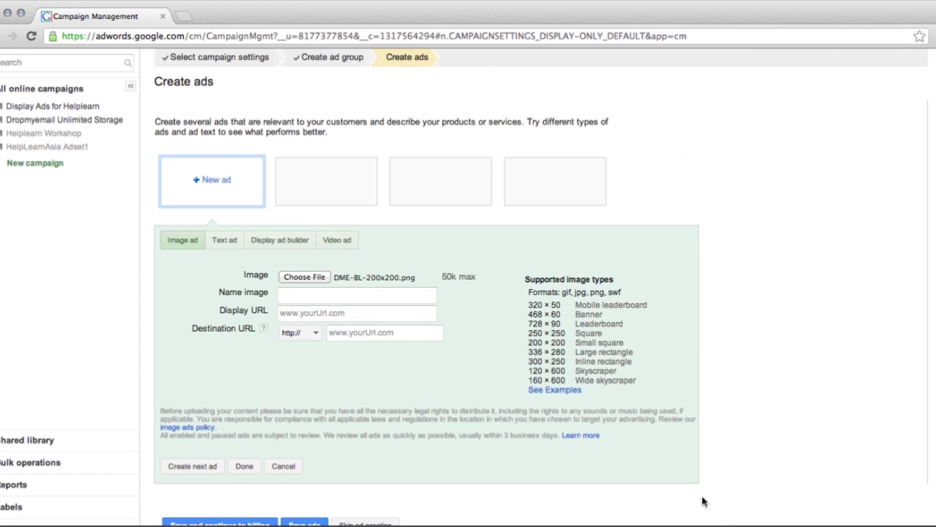
left_click(339, 297)
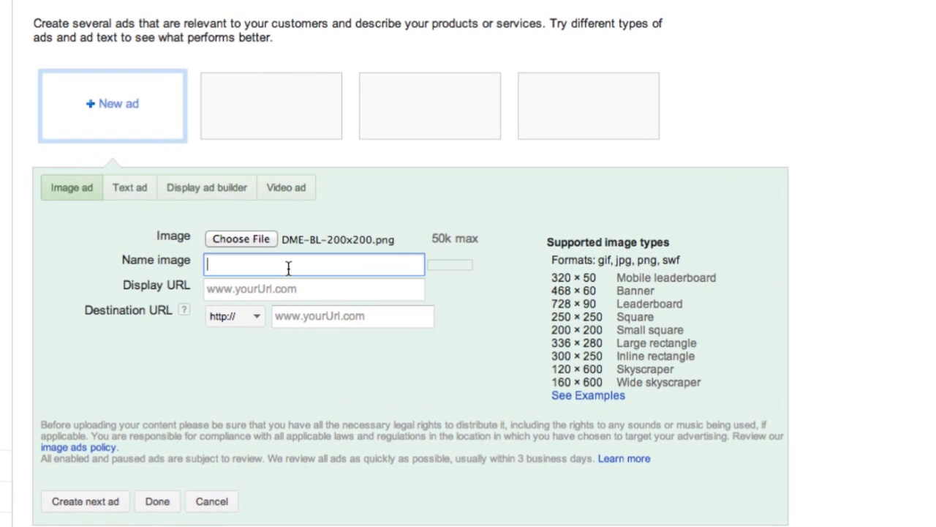
type("U")
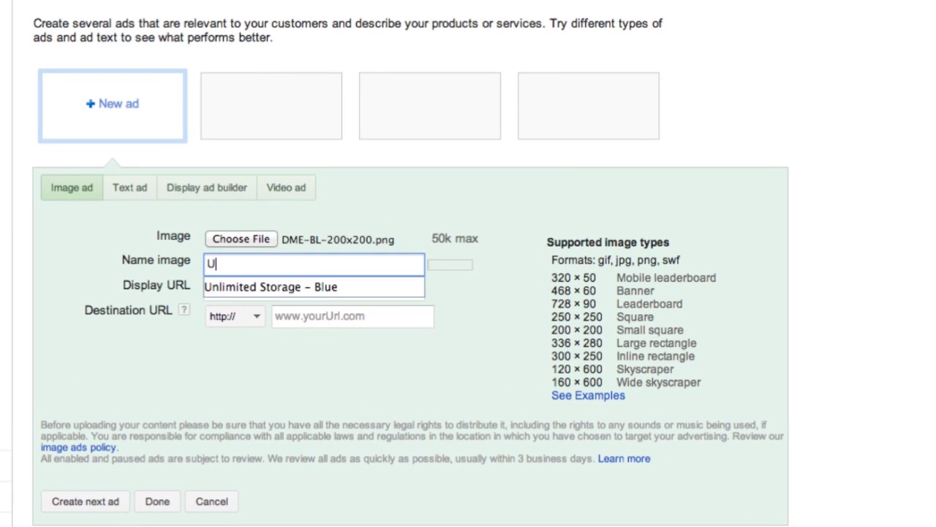
type("nlimited")
key("Down")
key("Tab")
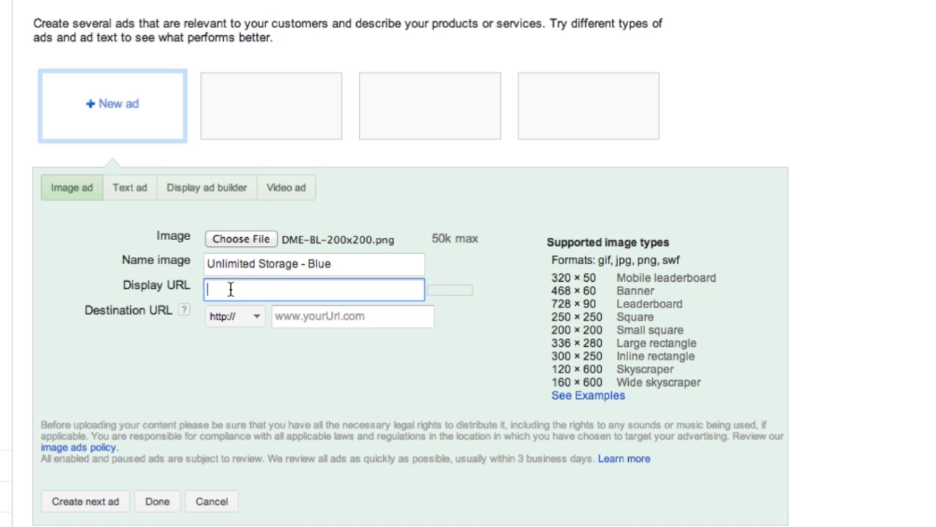
type("ww")
key("Down")
key("Tab")
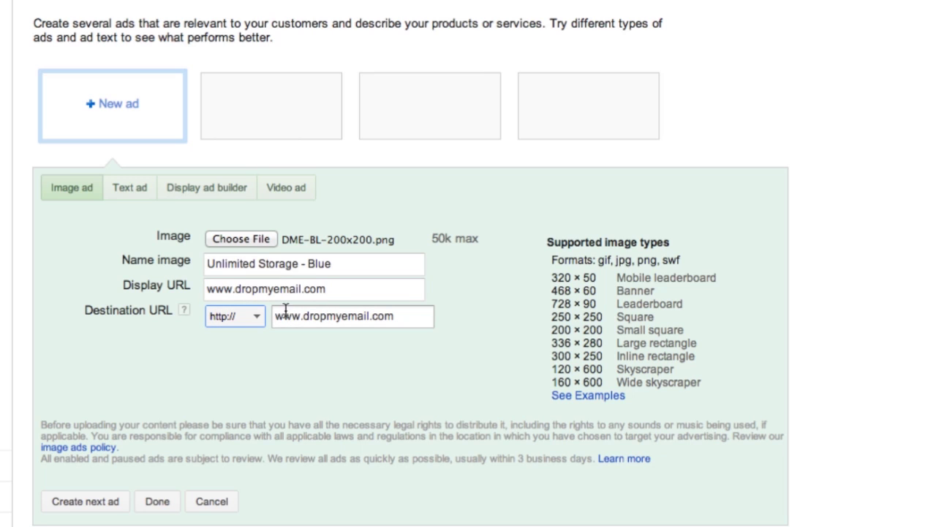
left_click(396, 316)
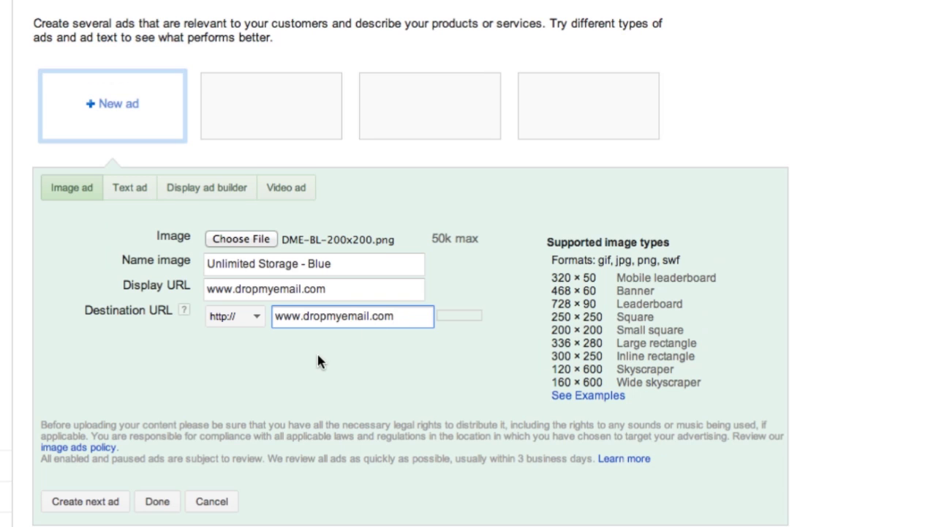
scroll(318, 356, "down", 2)
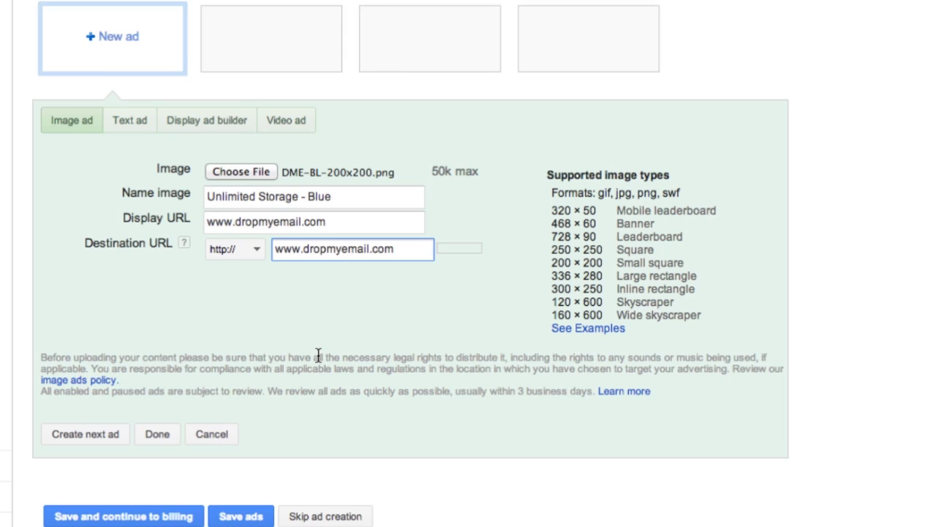
scroll(318, 356, "down", 1)
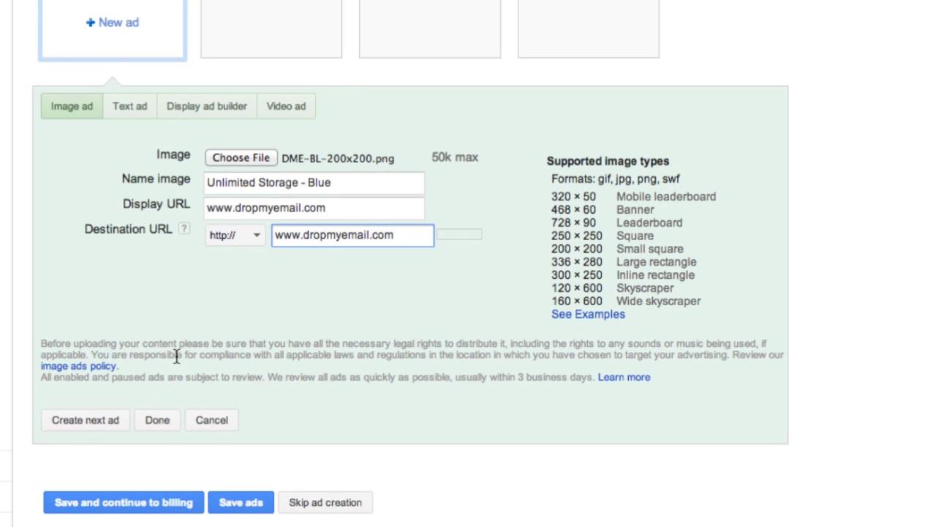
Step: Finish the Unlimited Storage - Blue image ad and save it to the ad group
left_click(157, 422)
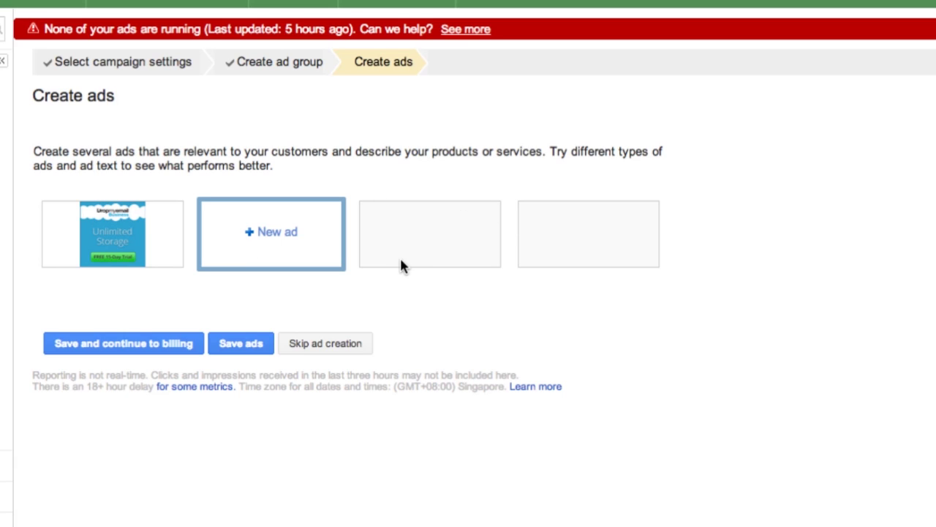
mouse_move(161, 262)
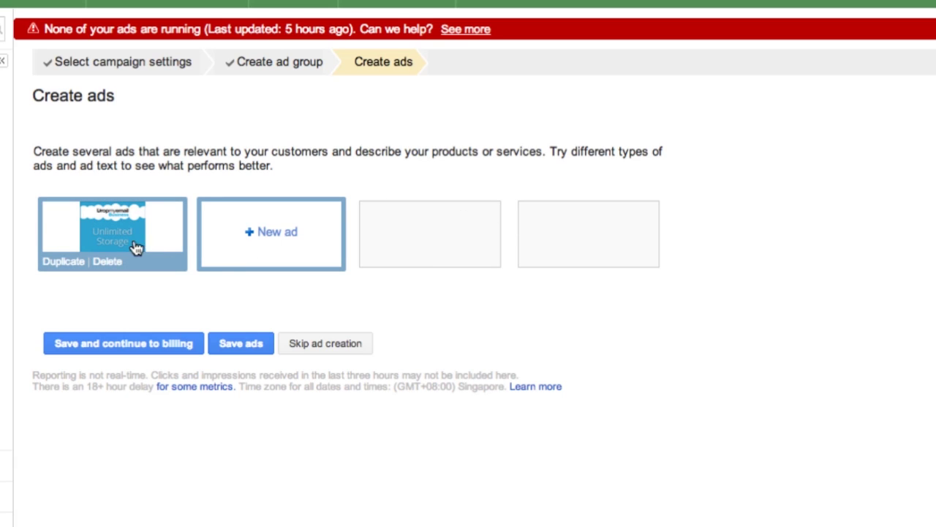
left_click(224, 341)
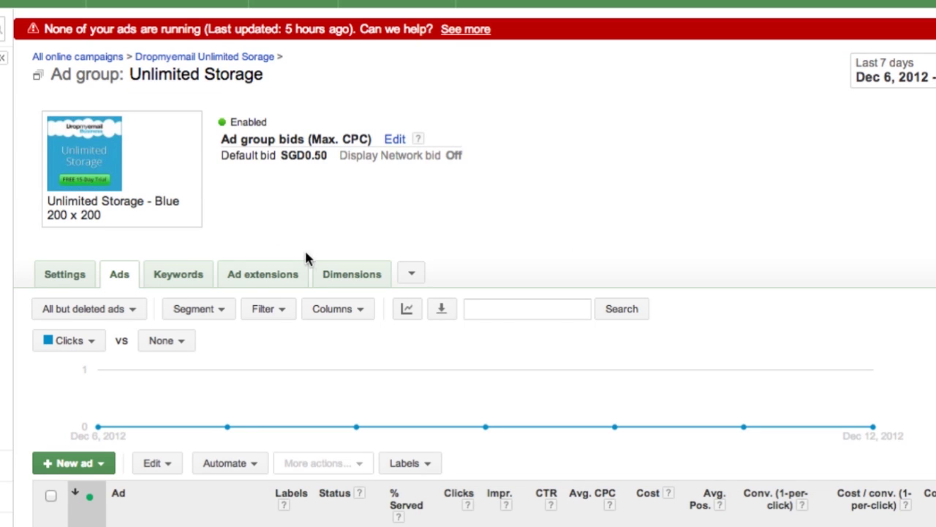
Step: Show the explanation for the Under review status of the Unlimited Storage - Blue ad
scroll(306, 257, "down", 3)
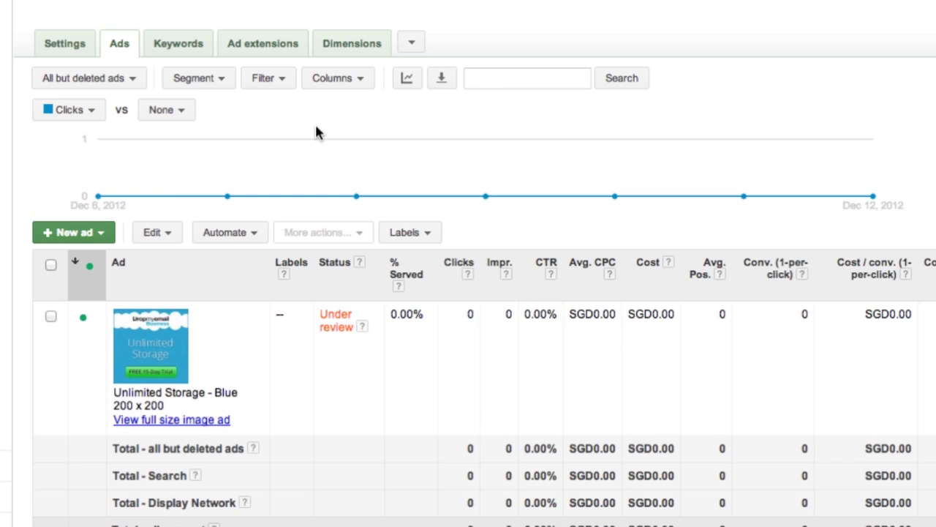
scroll(314, 130, "up", 2)
scroll(351, 263, "down", 3)
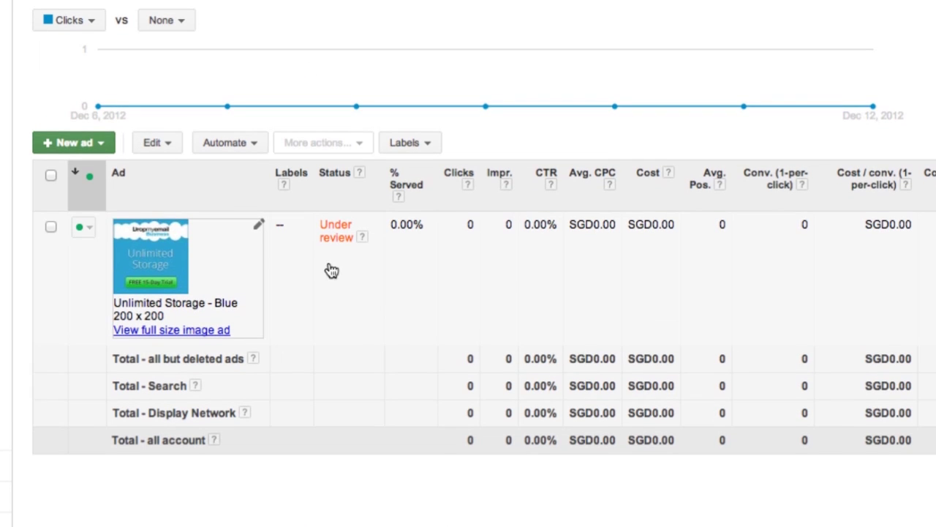
left_click(361, 237)
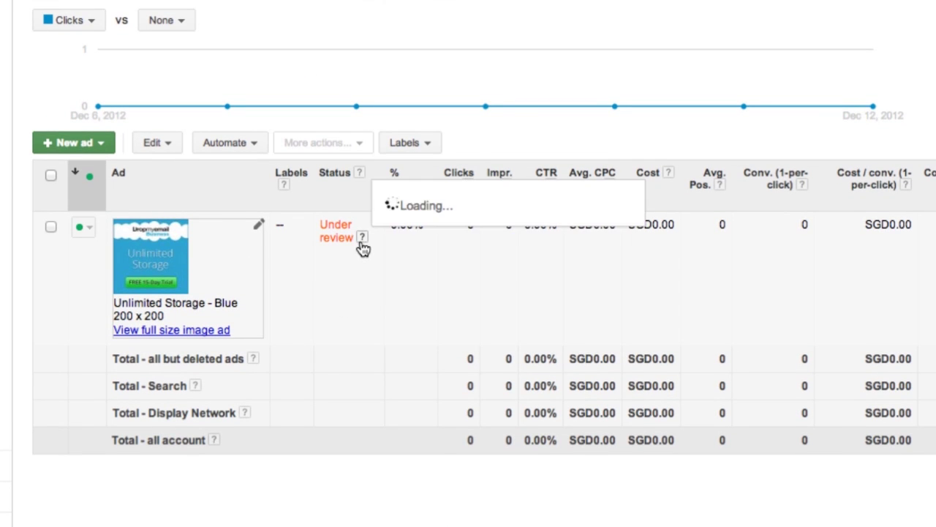